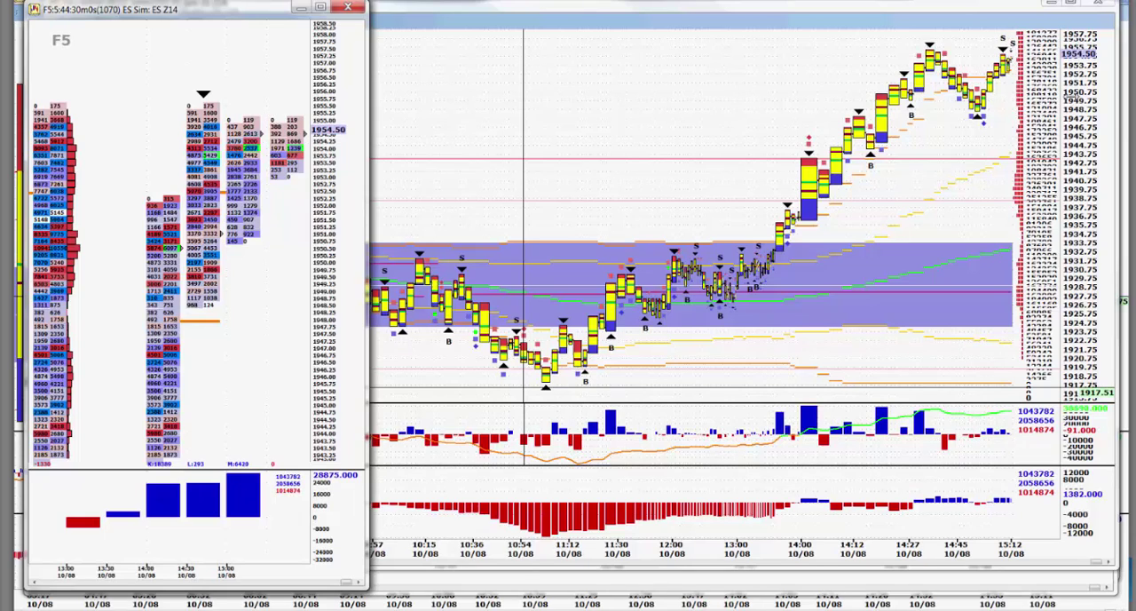
Bring the F4 intraday ES price chart in front of the F5 footprint window
click(541, 142)
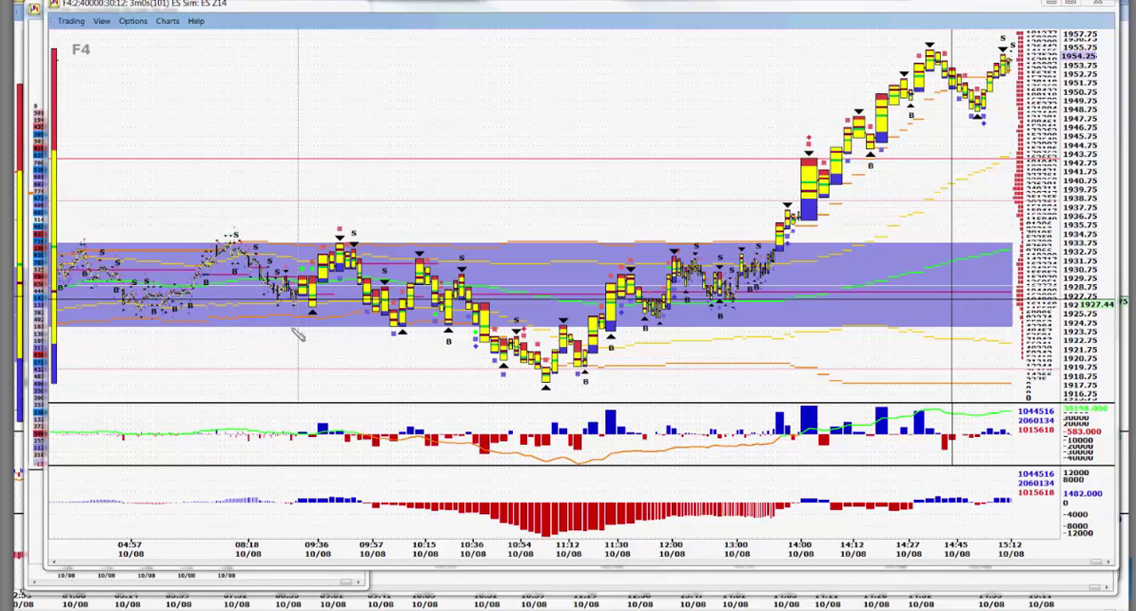
drag(227, 239, 342, 258)
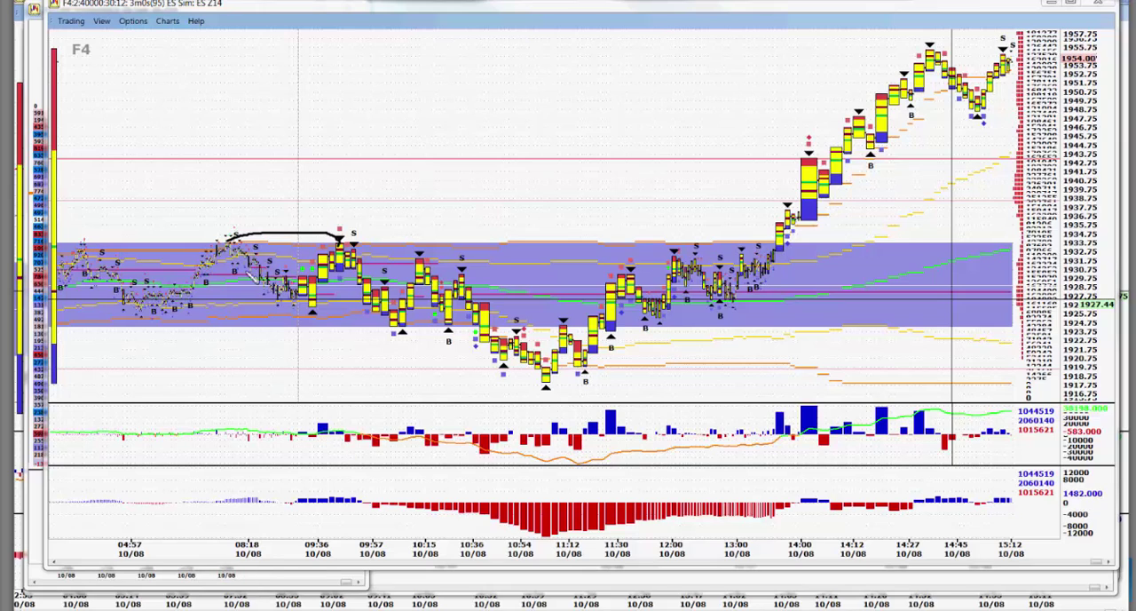
drag(241, 248, 293, 309)
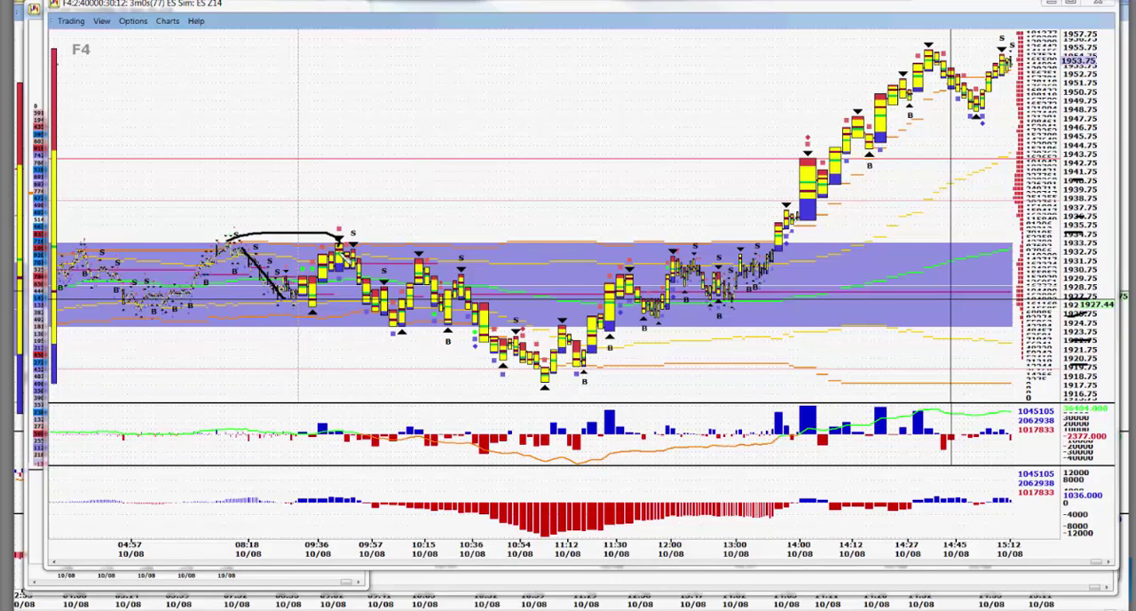
drag(341, 241, 400, 331)
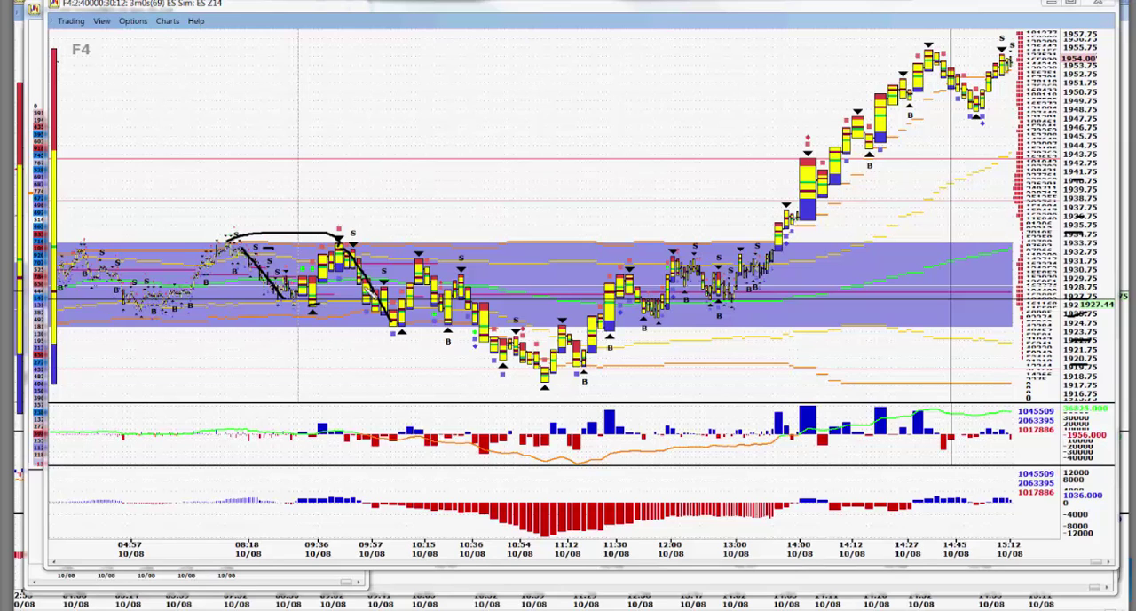
drag(365, 246, 479, 289)
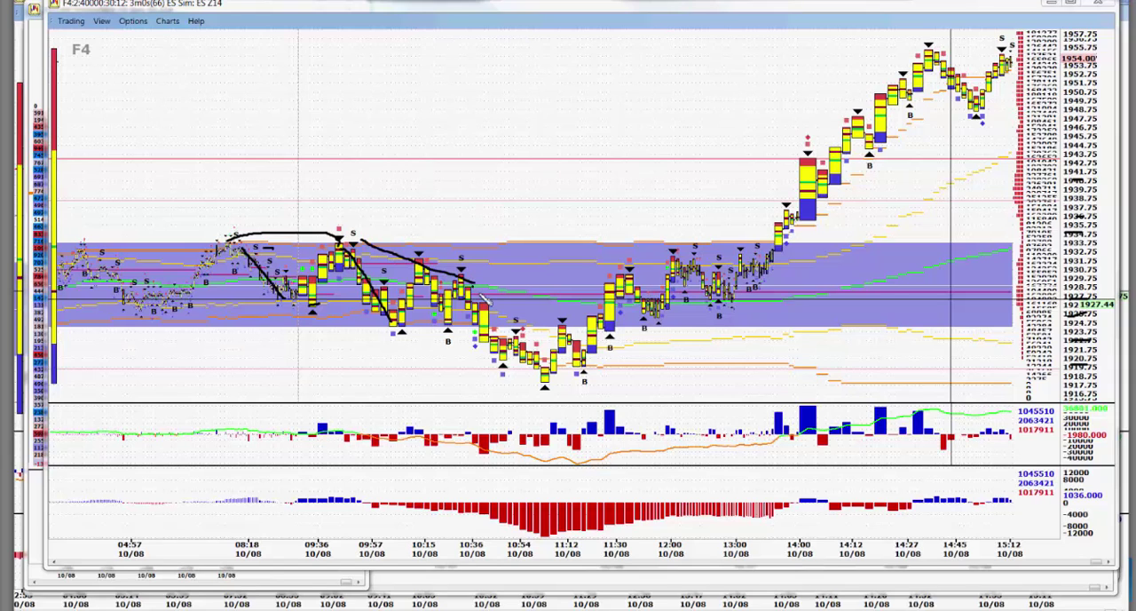
mouse_move(480, 288)
mouse_down()
mouse_move(581, 390)
mouse_move(588, 377)
mouse_up()
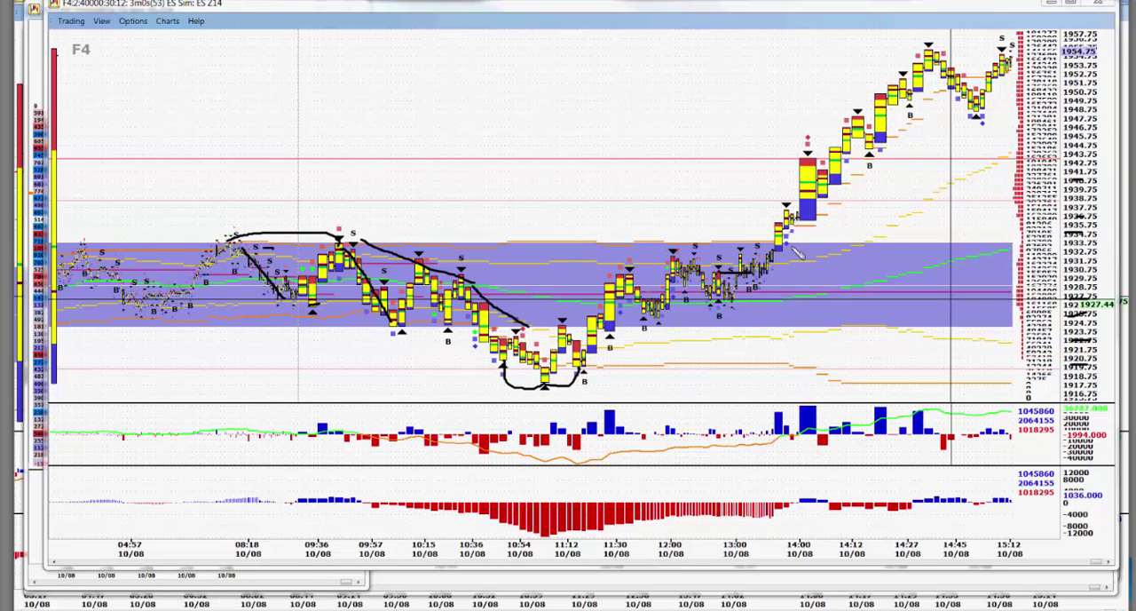
drag(792, 250, 907, 80)
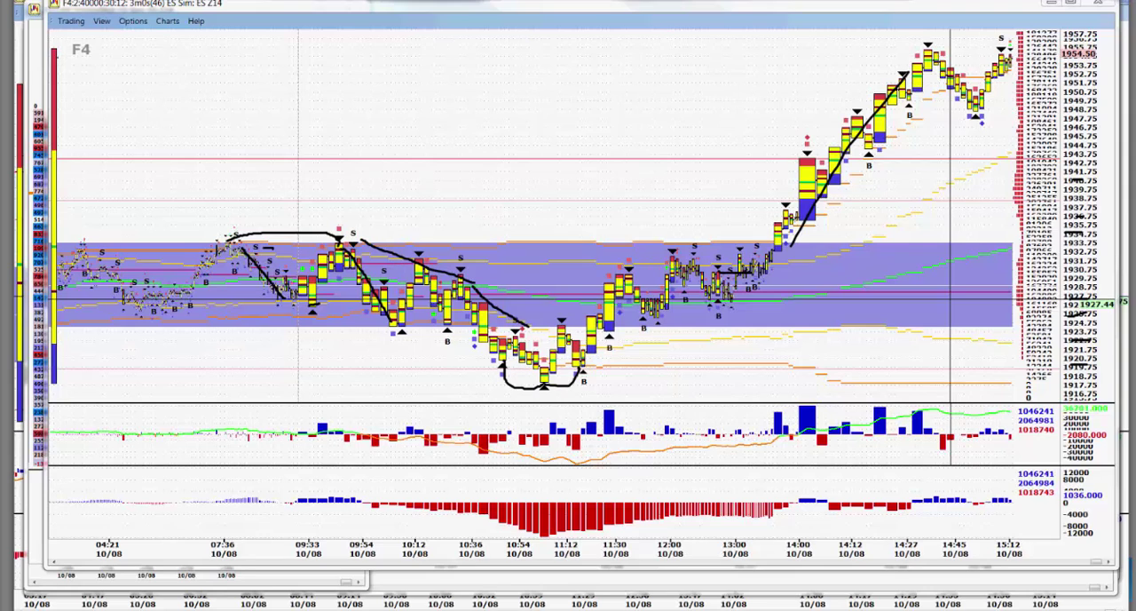
key(Escape)
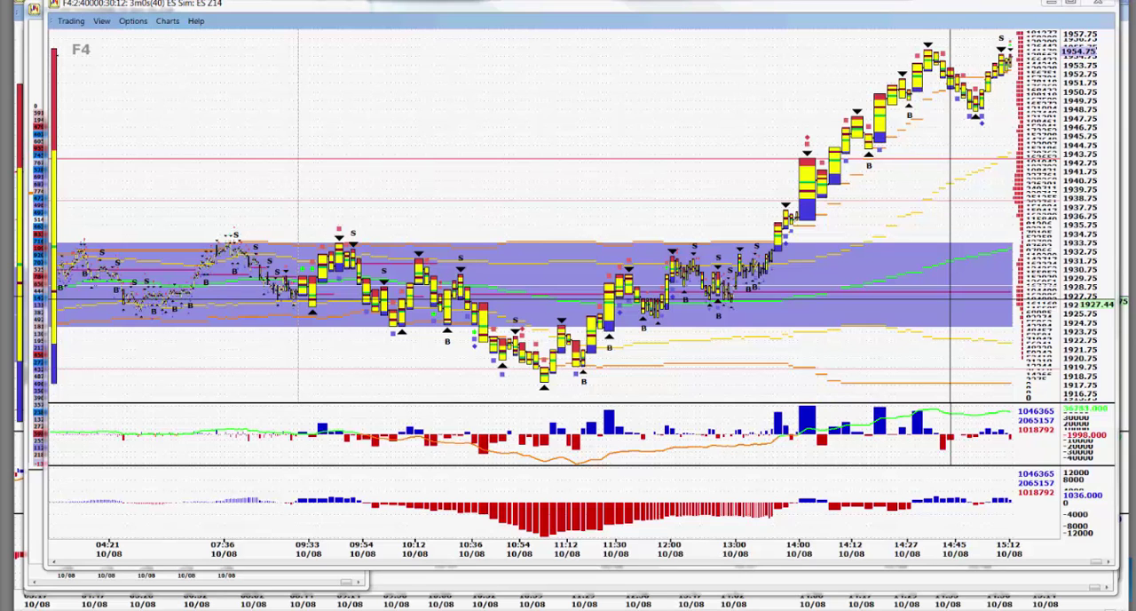
Switch to the F1 daily profile and mark levels around the latest profile and the K column high
key(F1)
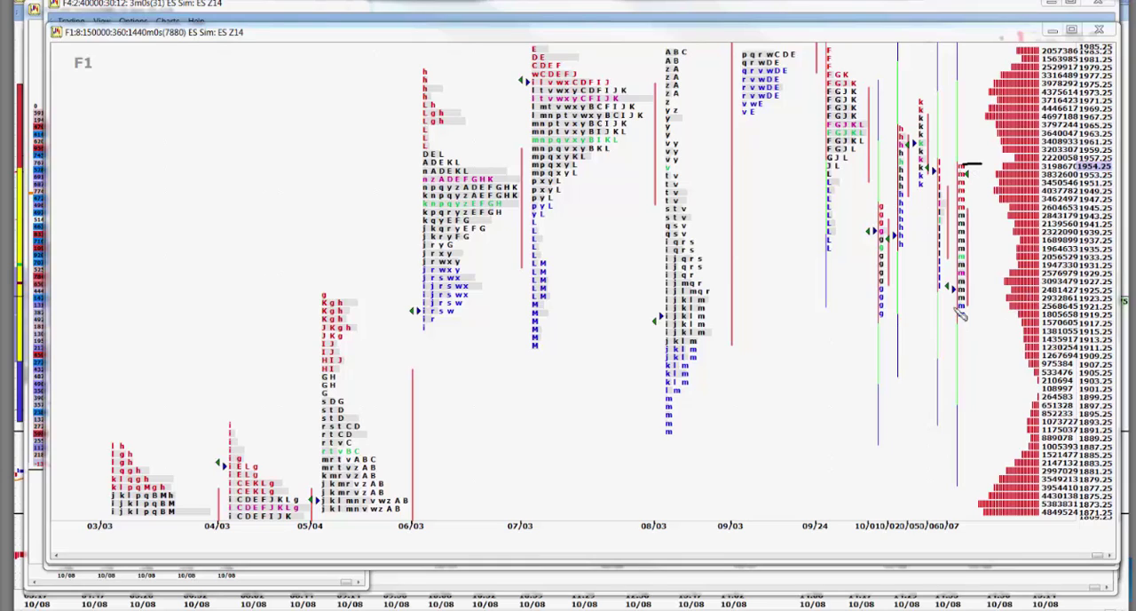
drag(969, 316, 985, 310)
drag(1004, 160, 1063, 160)
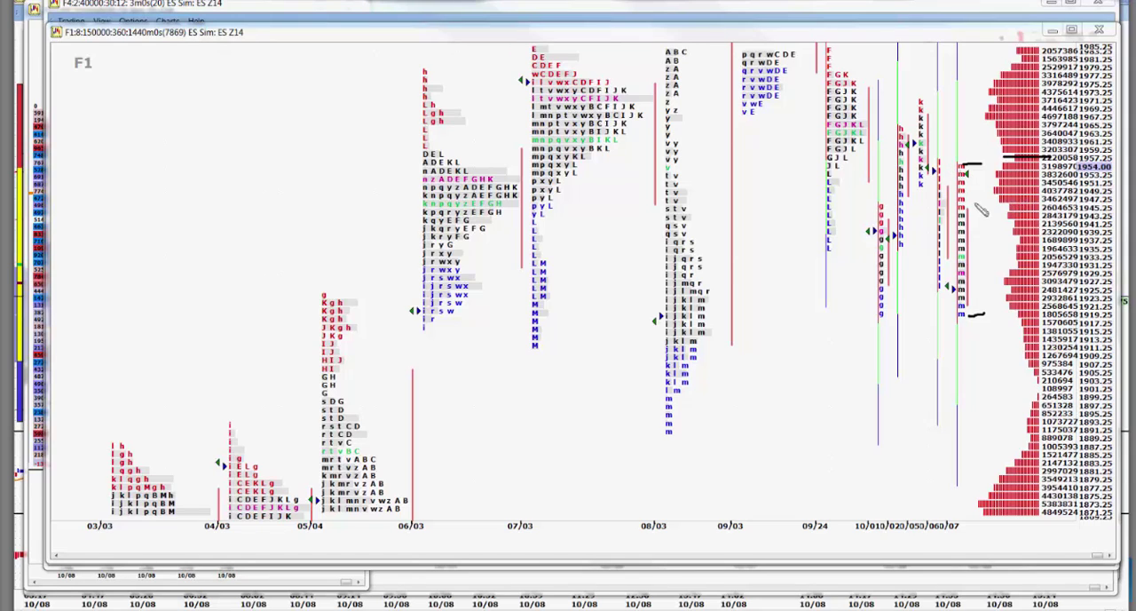
drag(923, 107, 939, 107)
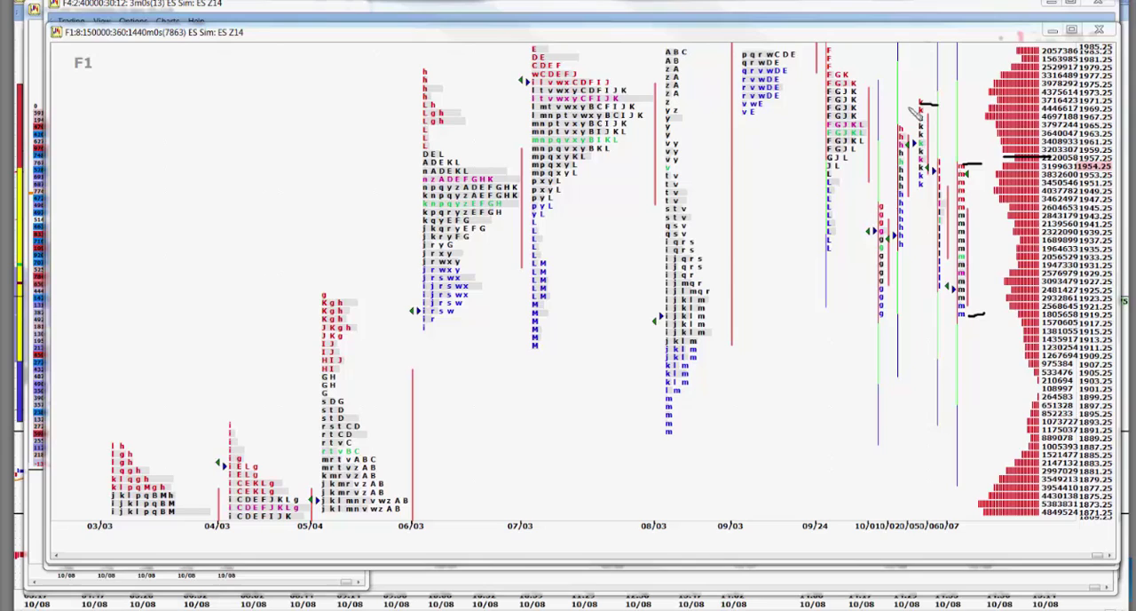
click(852, 81)
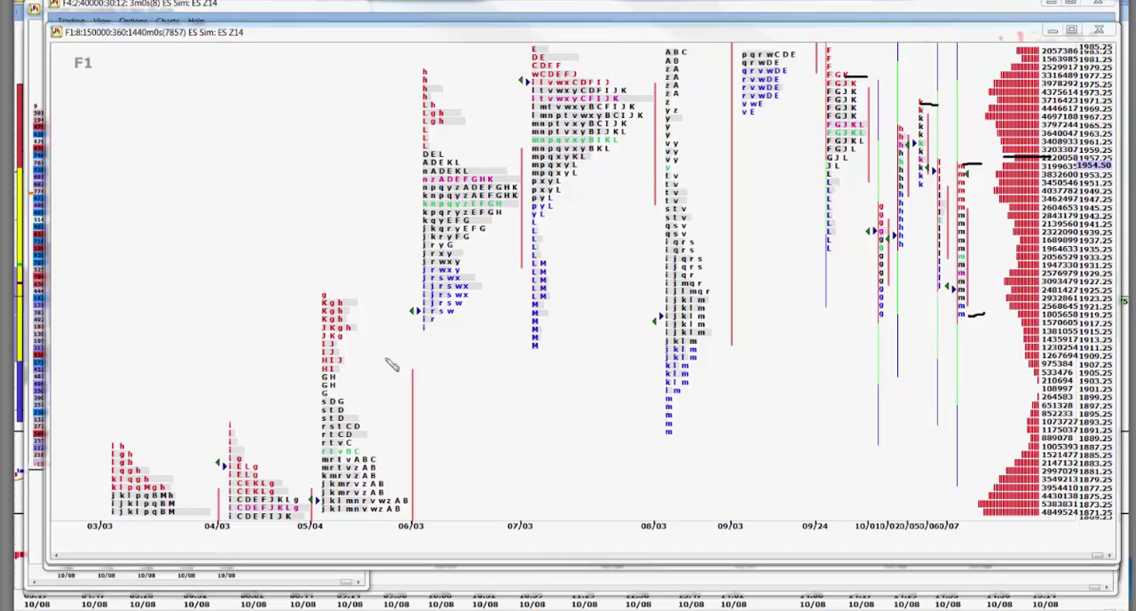
Draw lines across the July and recent highs, along the range low, and toward the latest profiles
click(527, 58)
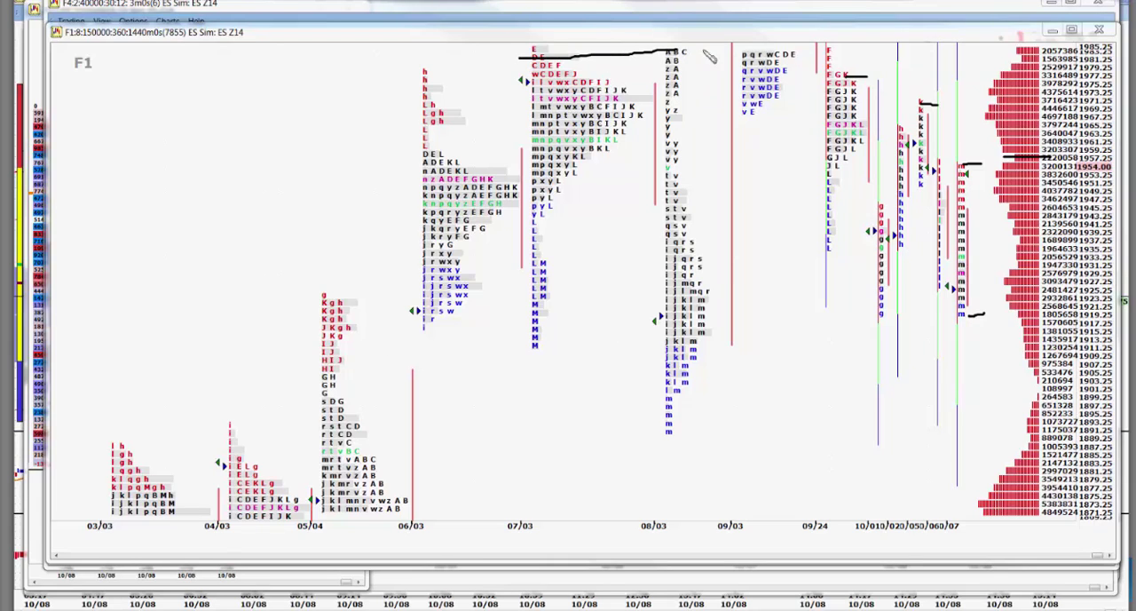
click(1020, 41)
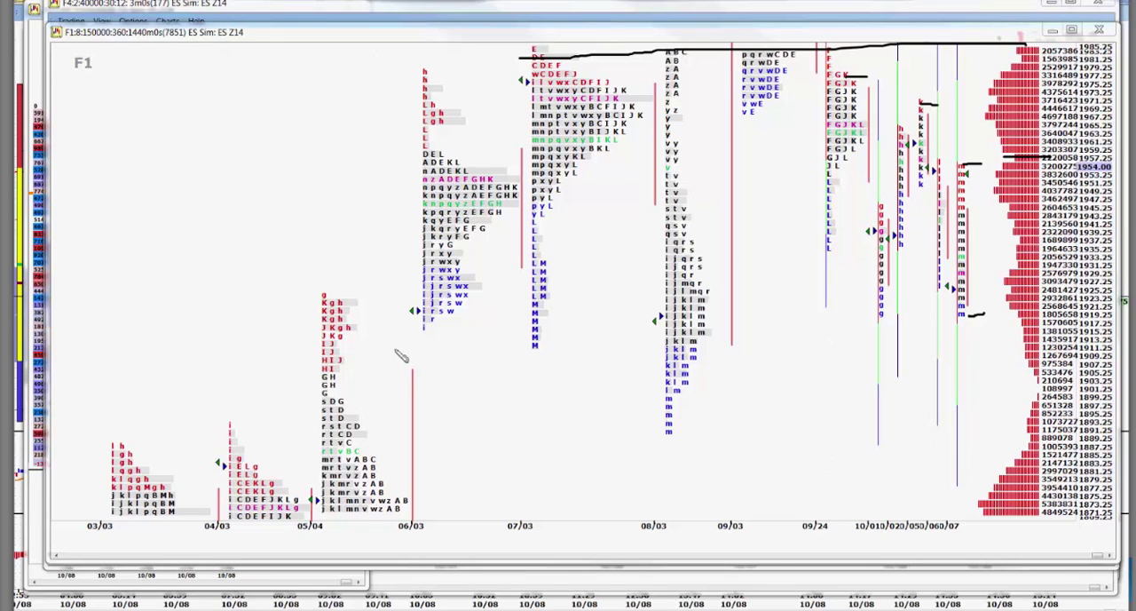
drag(413, 341, 998, 321)
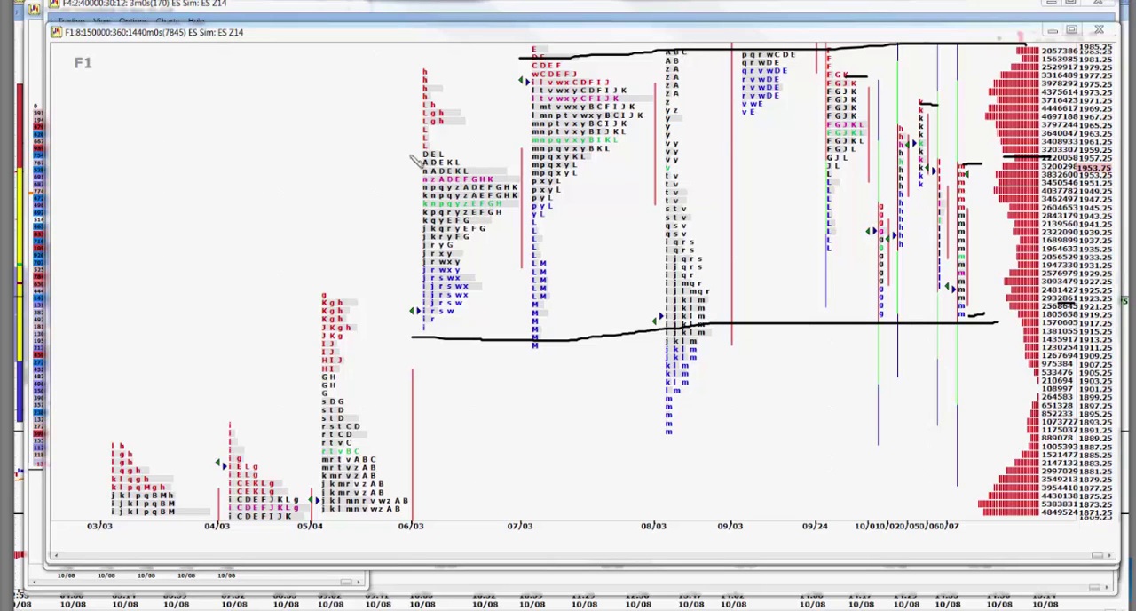
mouse_move(559, 188)
mouse_down()
mouse_move(905, 187)
mouse_move(887, 205)
mouse_up()
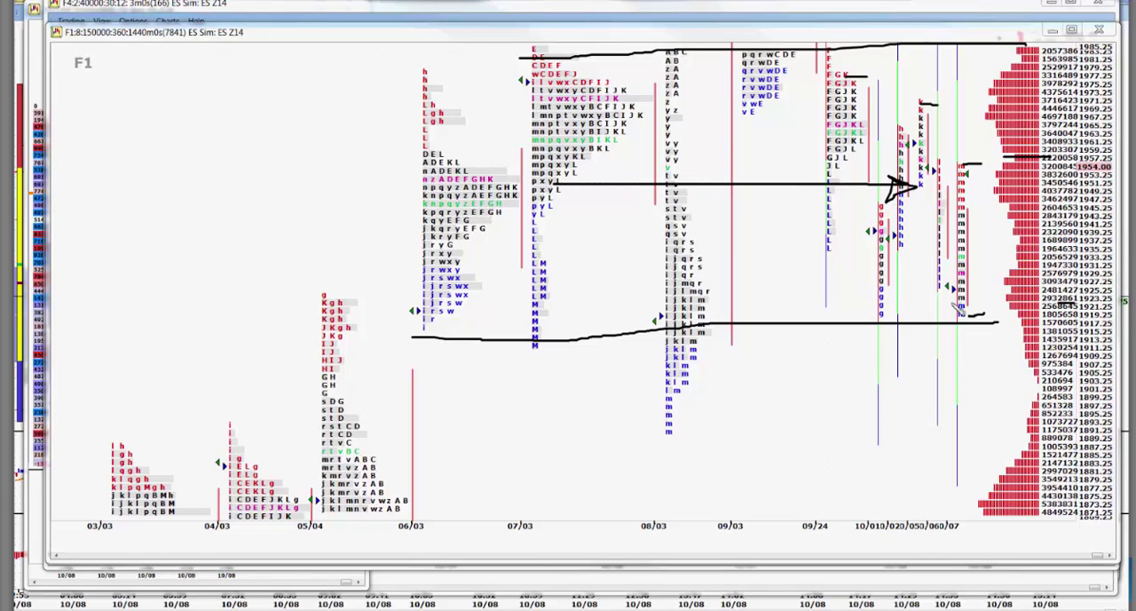
Write an SLR note below the range, erase all annotations, and switch to the F2 chart
mouse_move(852, 355)
mouse_down()
mouse_move(838, 391)
mouse_move(896, 381)
mouse_up()
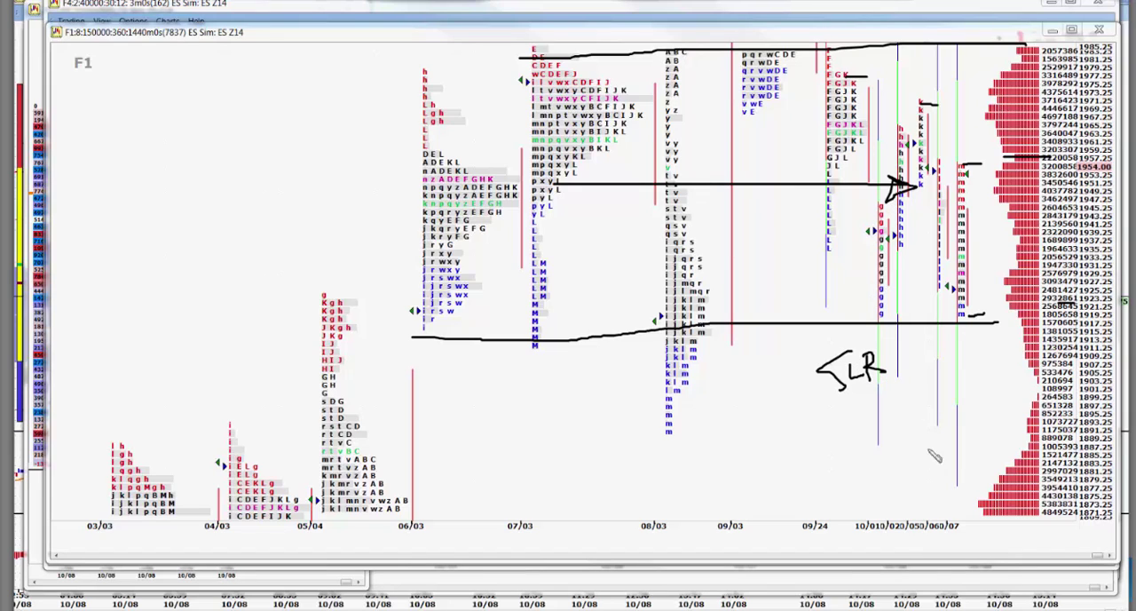
key(Escape)
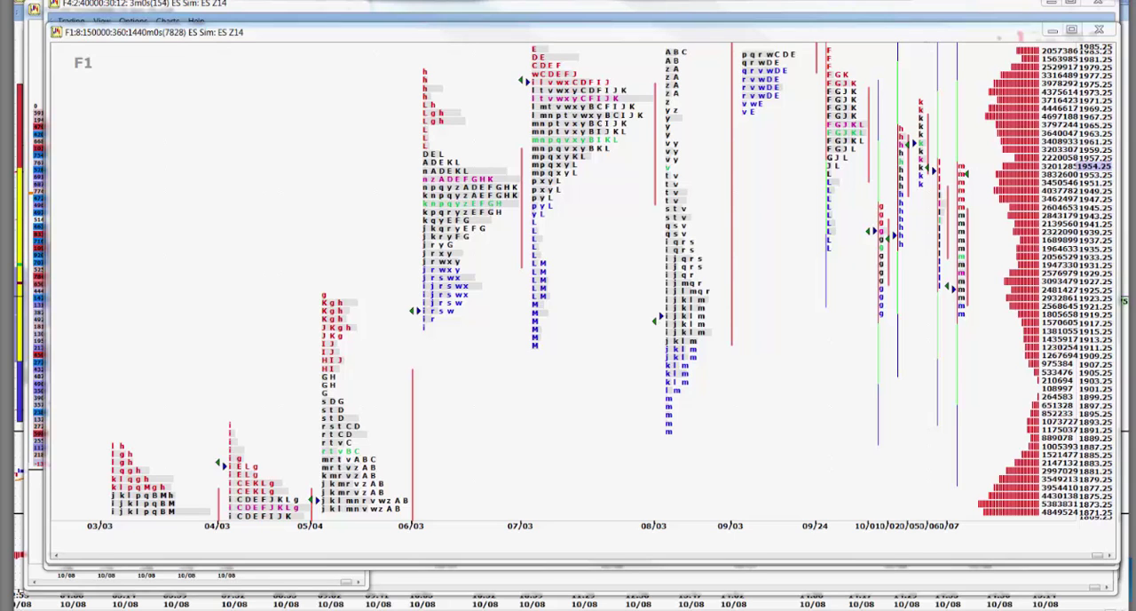
key(F2)
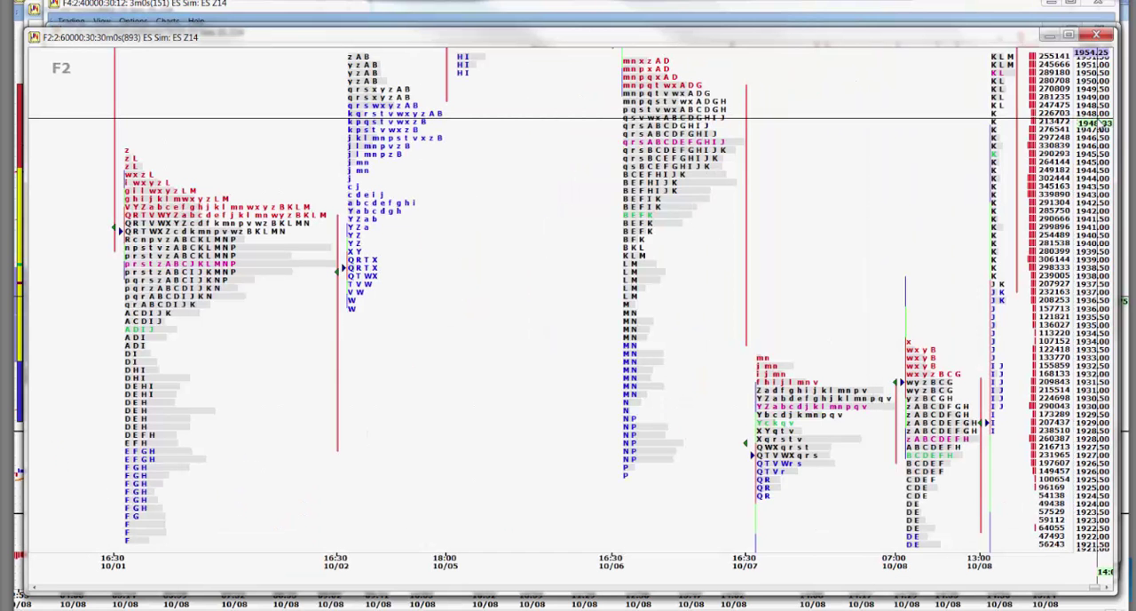
Drag higher prices into view and write circled R and TR notes on the ES chart
drag(1105, 124, 1103, 226)
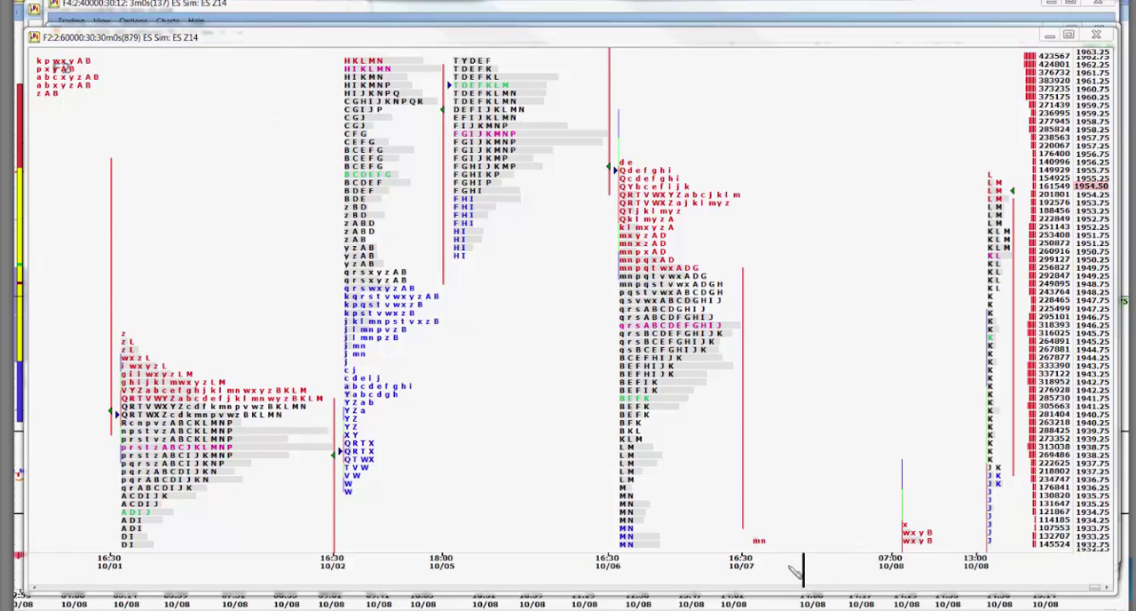
mouse_move(803, 550)
mouse_down()
mouse_move(815, 577)
mouse_move(826, 572)
mouse_up()
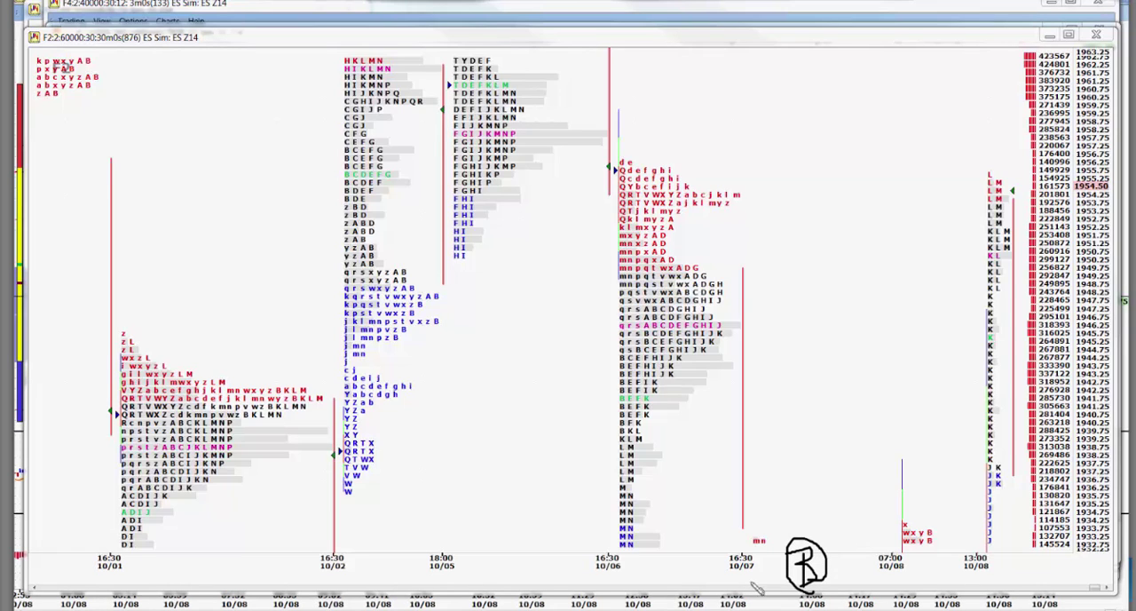
mouse_move(499, 437)
mouse_down()
mouse_move(499, 477)
mouse_move(510, 435)
mouse_move(520, 467)
mouse_move(546, 458)
mouse_move(550, 470)
mouse_move(497, 499)
mouse_up()
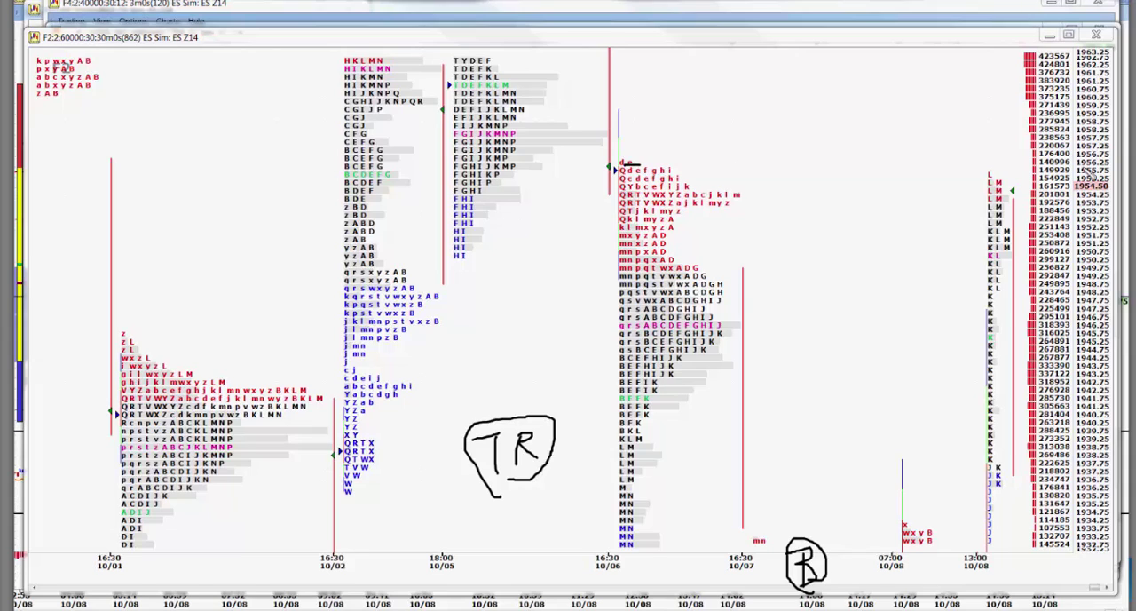
Mark five trade levels on the price ladder, including one beside the TDEFKLM row
mouse_move(1093, 142)
mouse_down()
mouse_move(1074, 173)
mouse_move(1111, 173)
mouse_up()
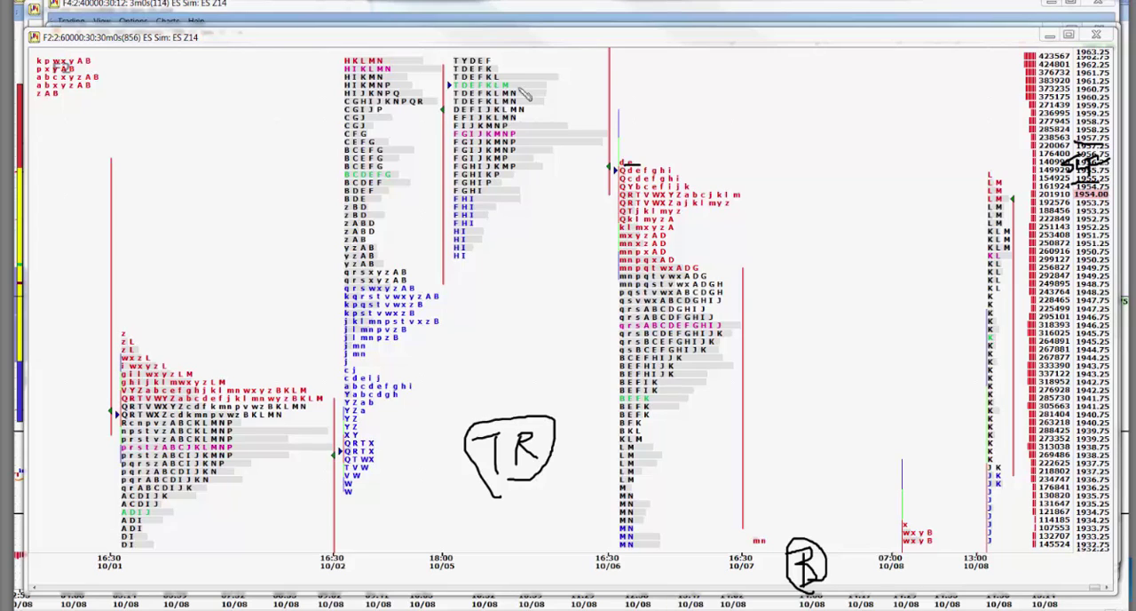
drag(515, 86, 533, 87)
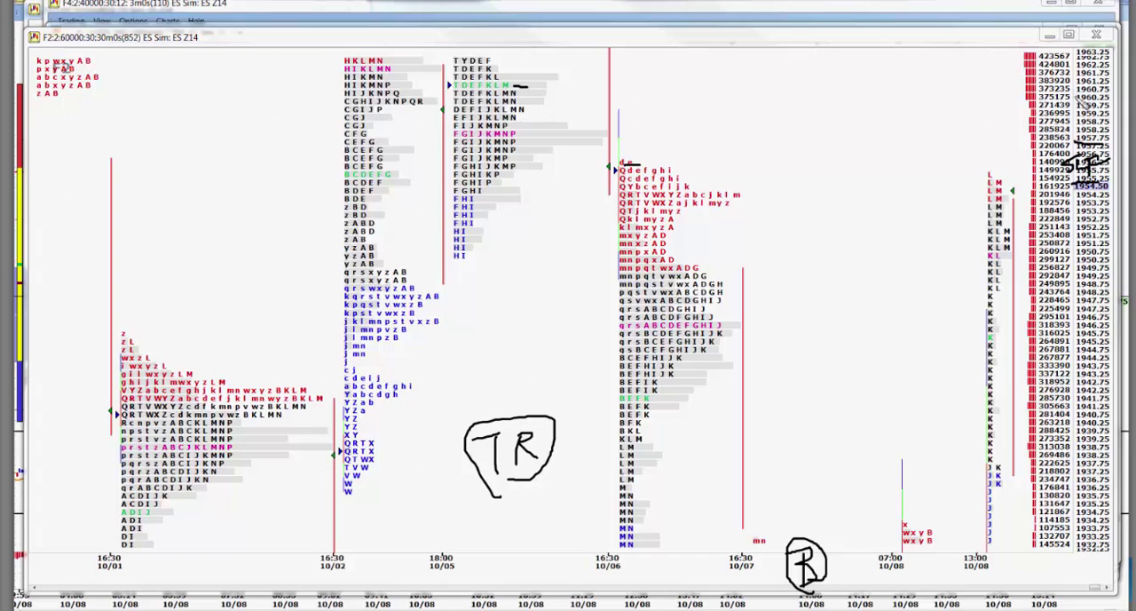
drag(1084, 99, 1047, 99)
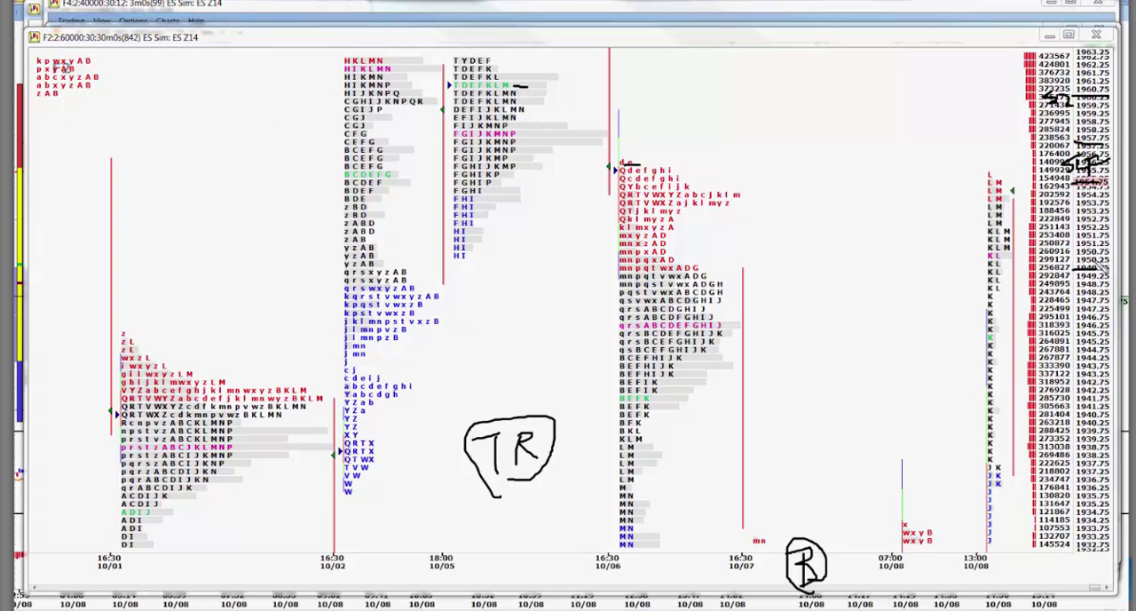
drag(1084, 252, 1111, 266)
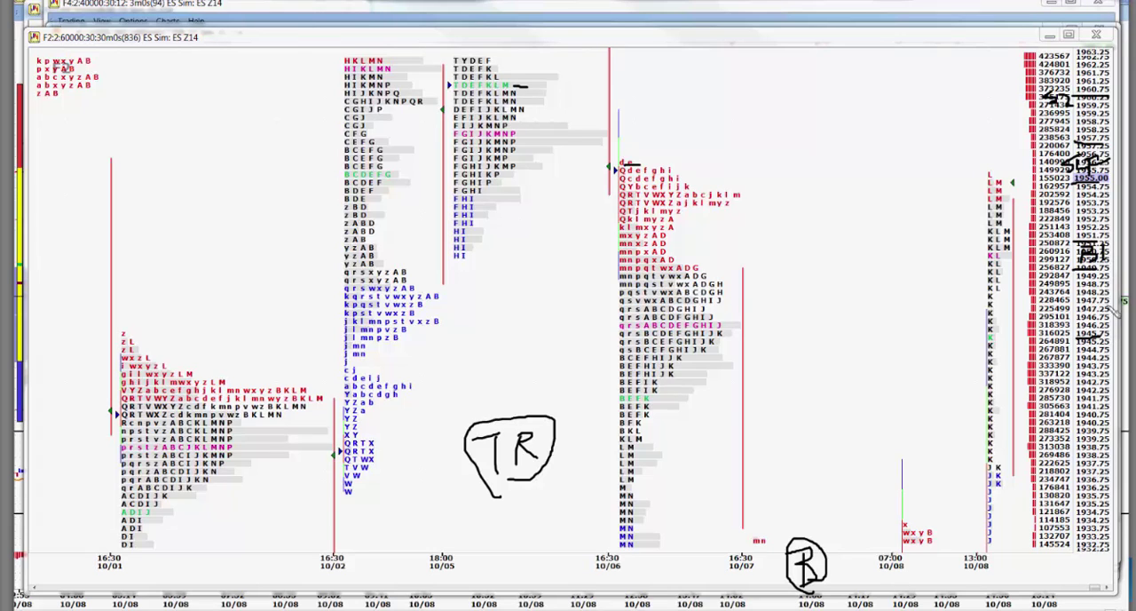
mouse_move(1093, 311)
mouse_down()
mouse_move(1088, 340)
mouse_move(1127, 323)
mouse_up()
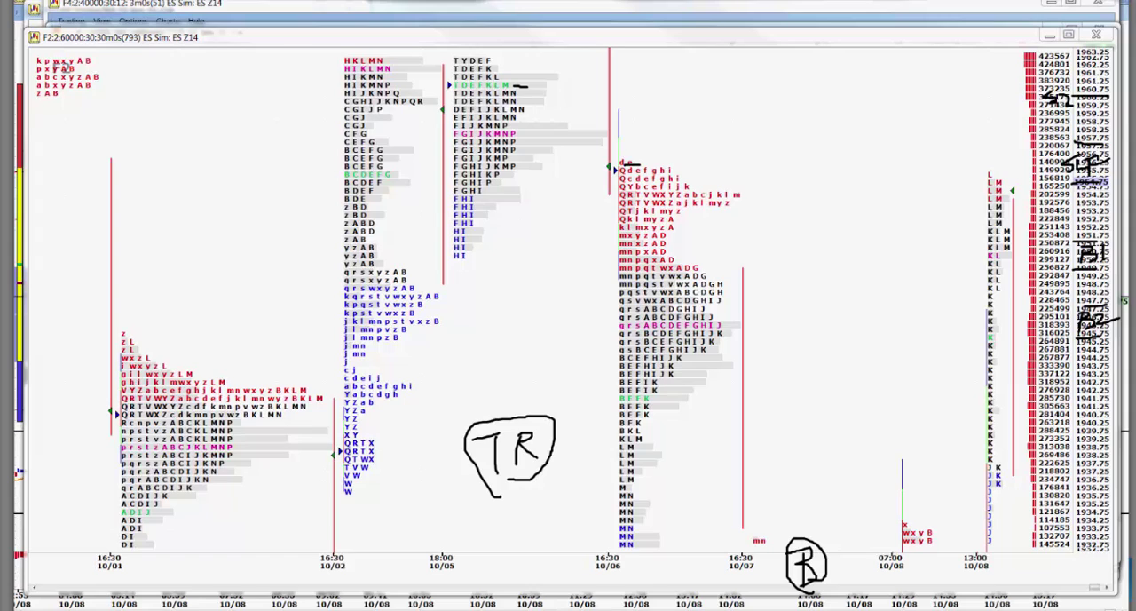
Erase the ES annotations with Escape and Alt+Tab to the ZN daily profile chart
key(Escape)
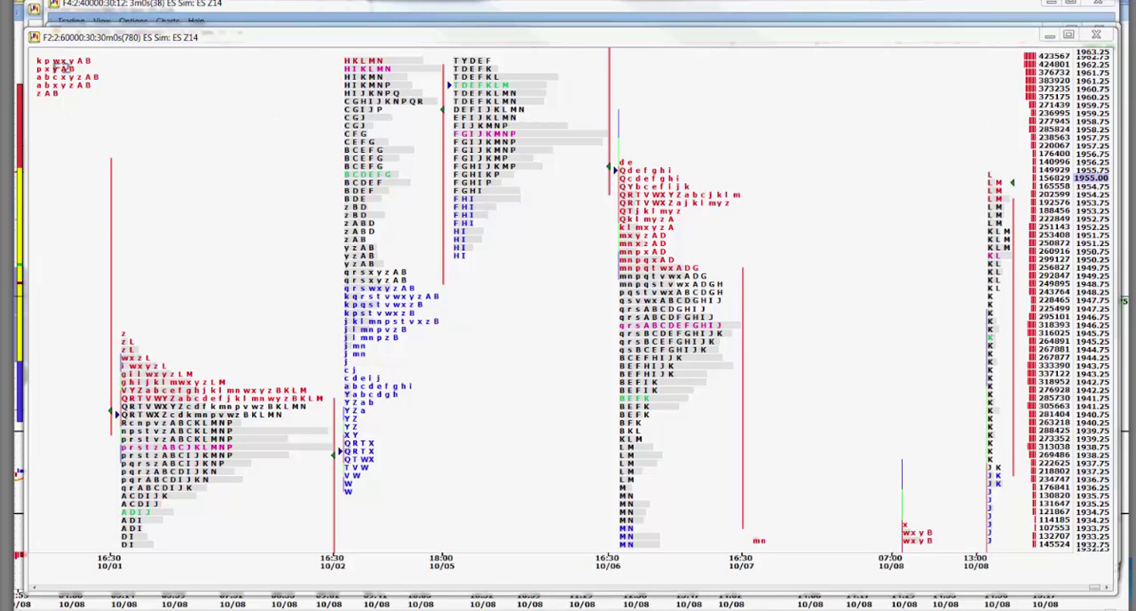
key(alt+Tab)
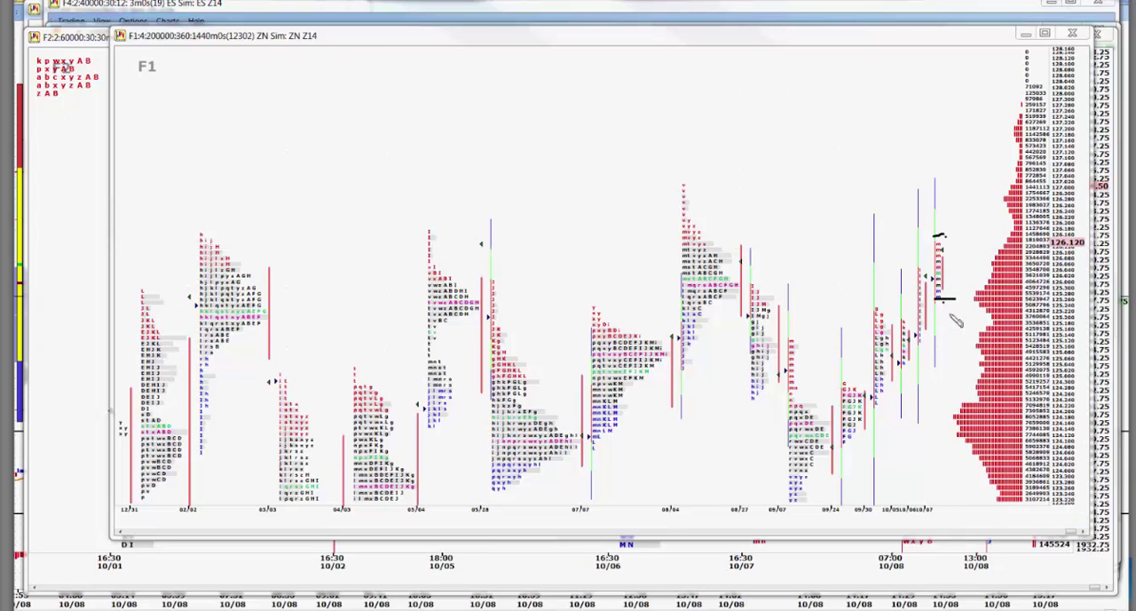
Draw a B buy note on the ZN daily chart, then delete it
drag(937, 328, 942, 359)
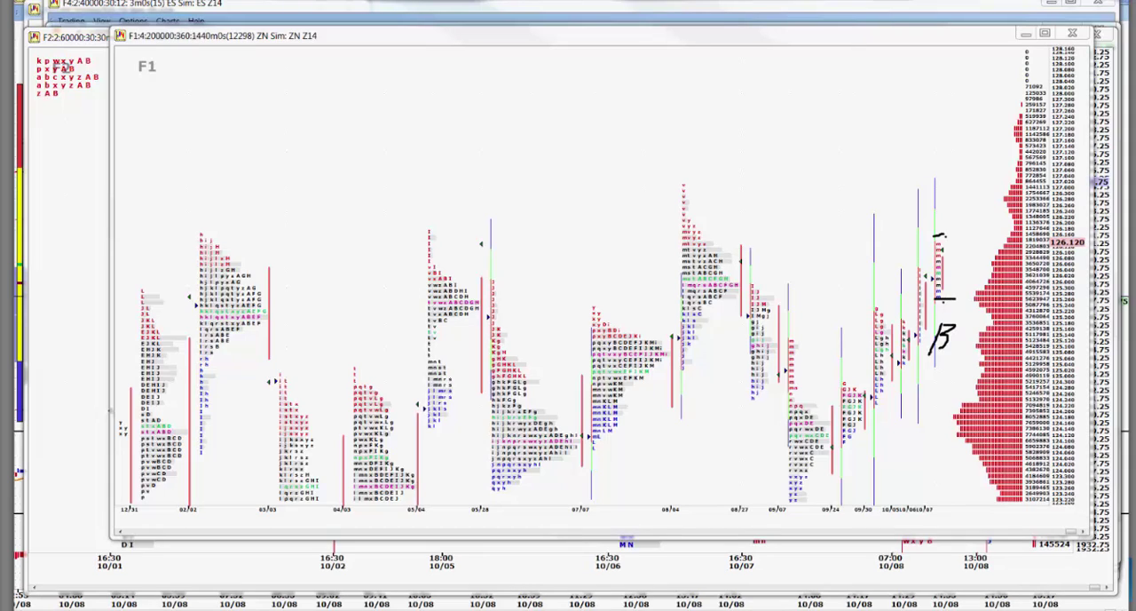
key(Delete)
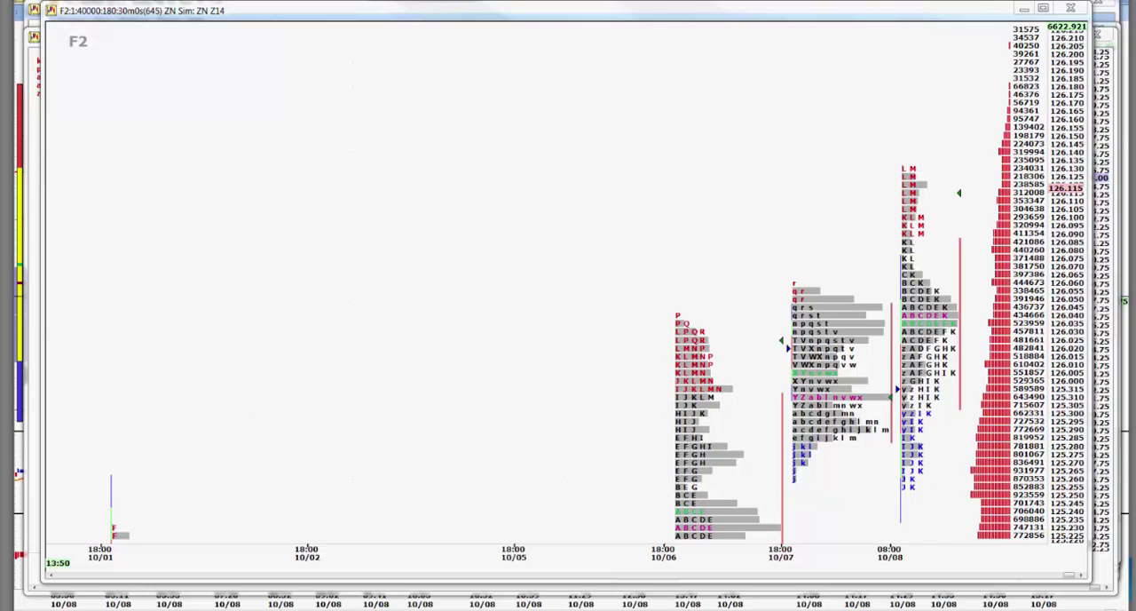
Use Alt+Tab to bring the ZB 30-minute profile chart to the front
key(alt+Tab)
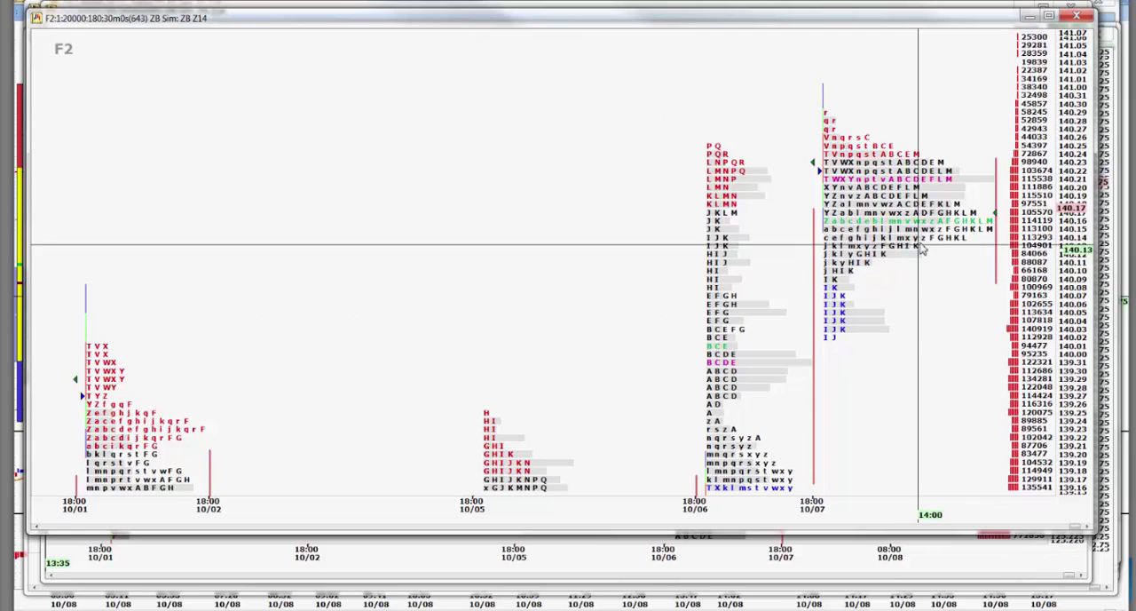
scroll(919, 247, down, 3)
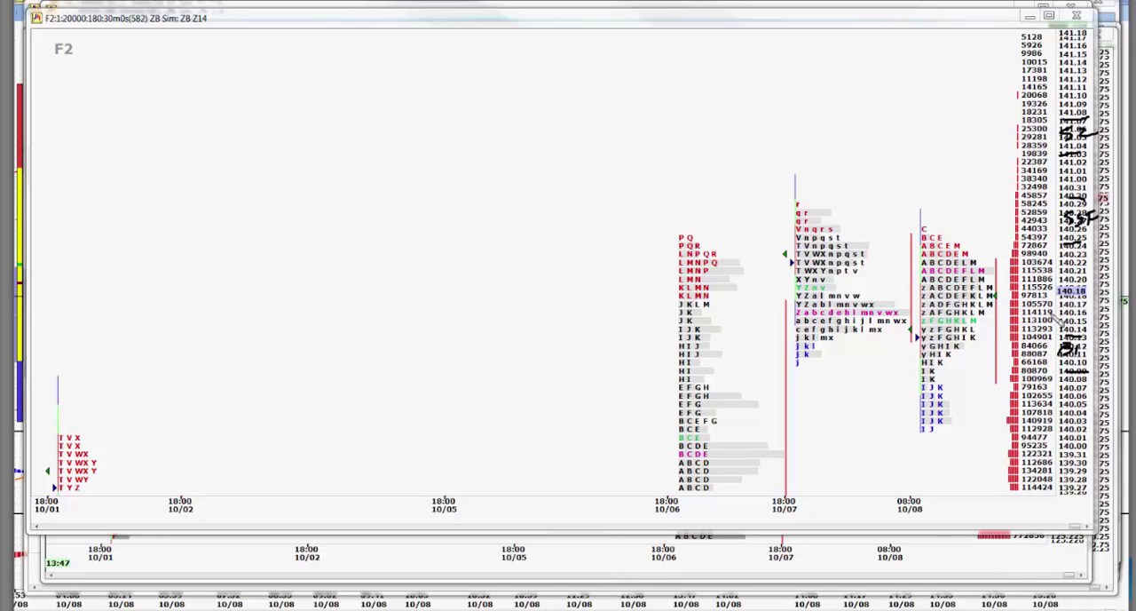
Circle a price level on the ZB price ladder
drag(1084, 311, 1060, 306)
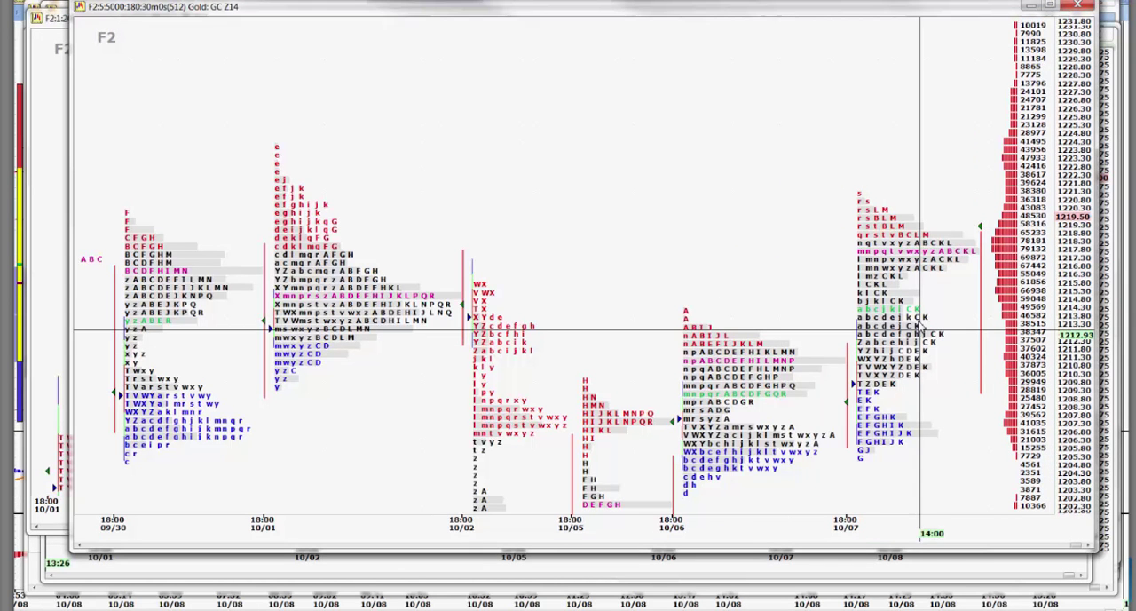
Shift the Gold chart to show the 10/08 profile, then pen sells at 1220/1226 and buys at 1214/1208
drag(923, 266, 1087, 309)
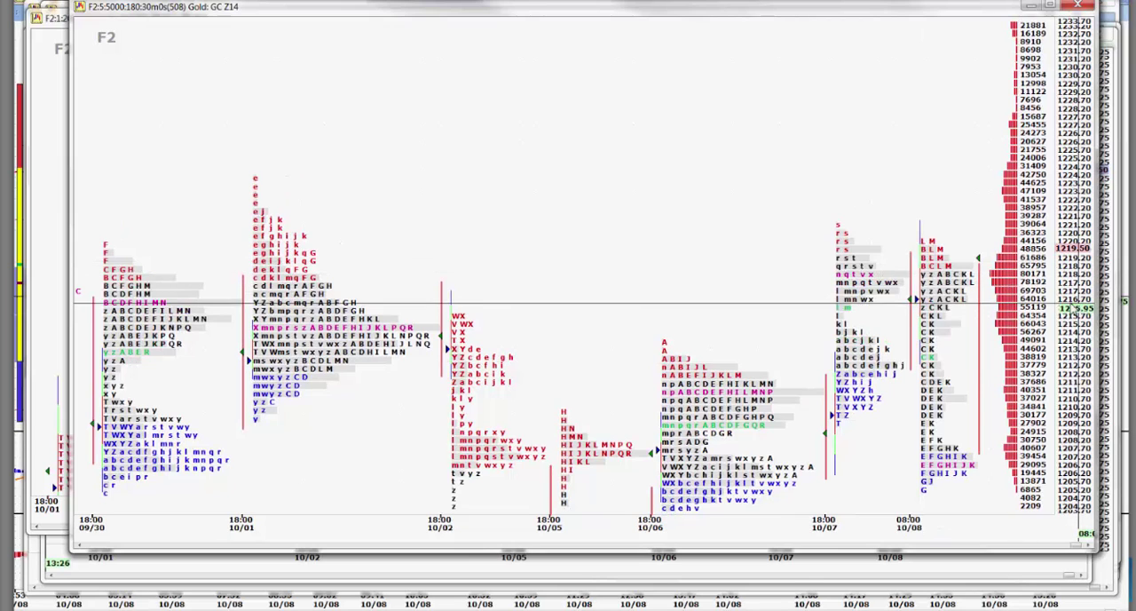
scroll(1074, 306, down, 3)
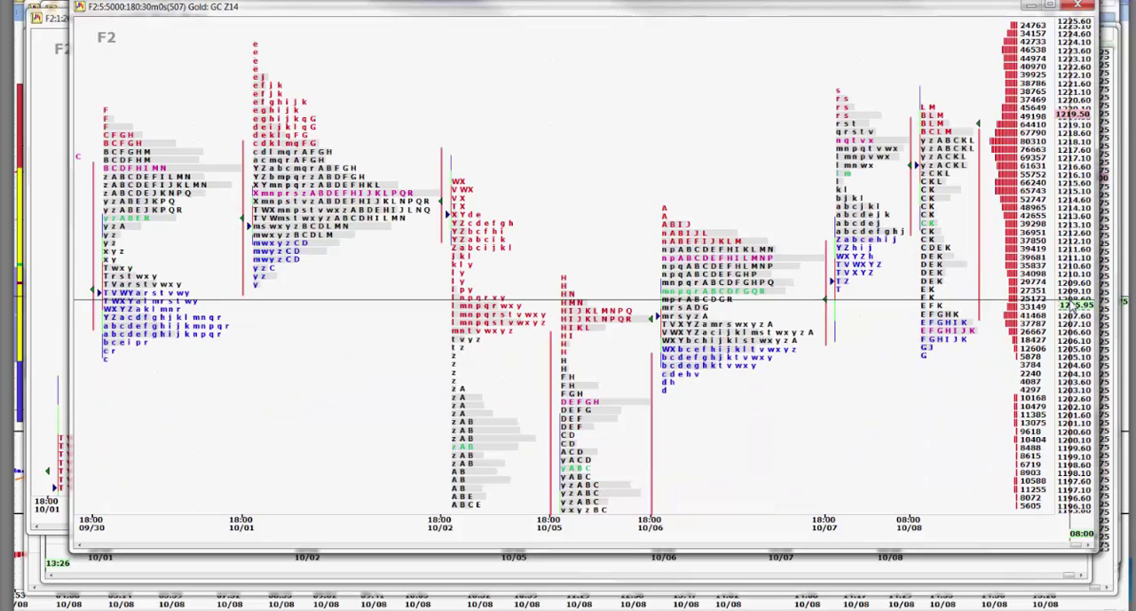
scroll(1073, 307, down, 3)
scroll(1074, 306, up, 3)
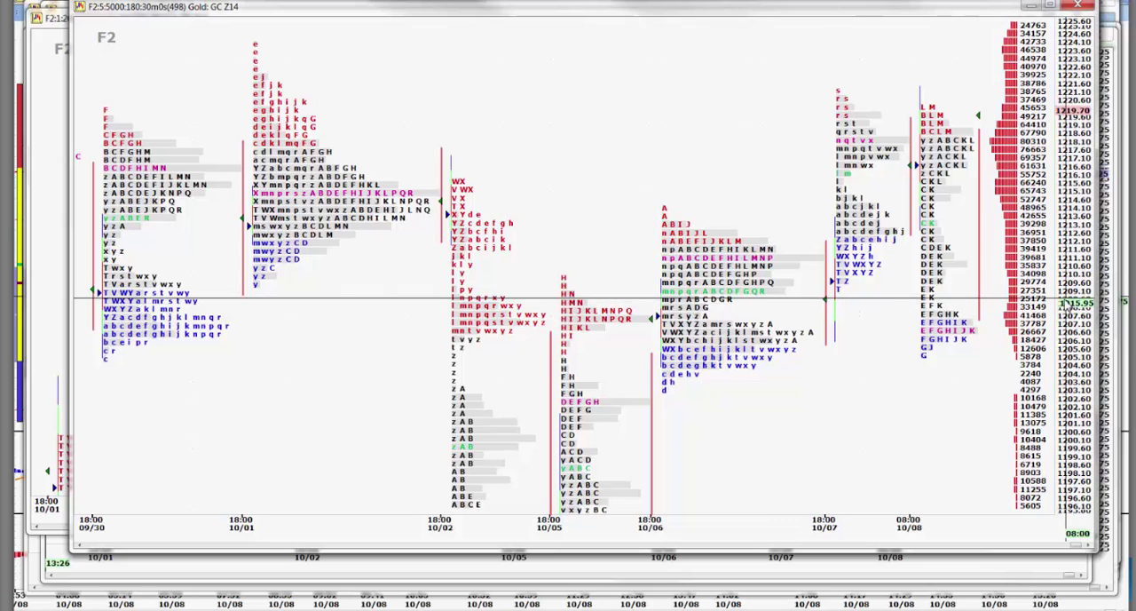
scroll(1074, 306, up, 3)
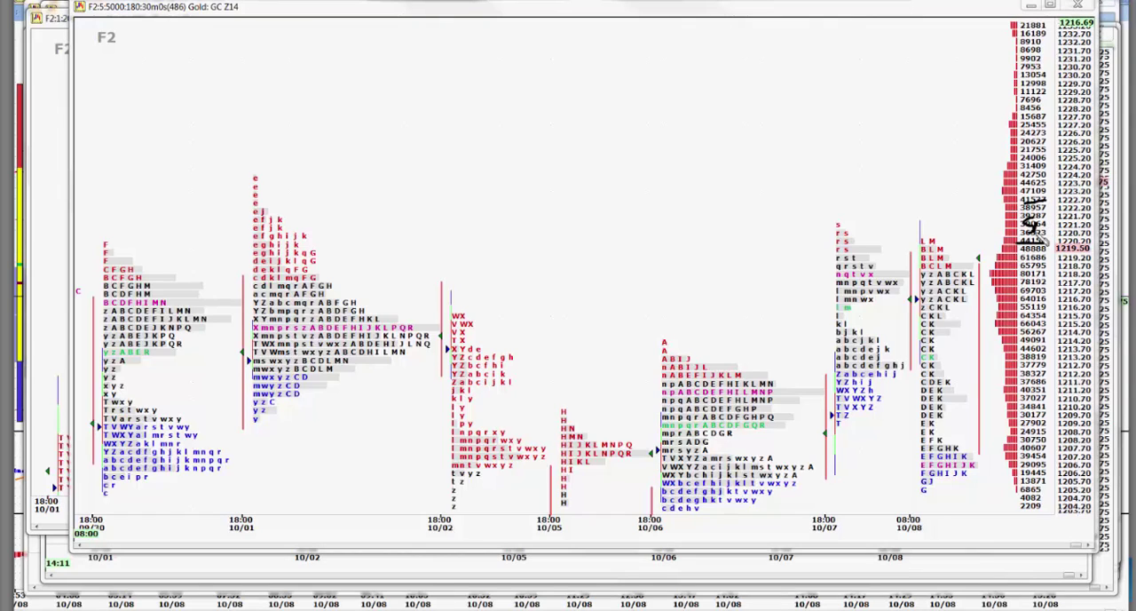
drag(1041, 237, 1065, 224)
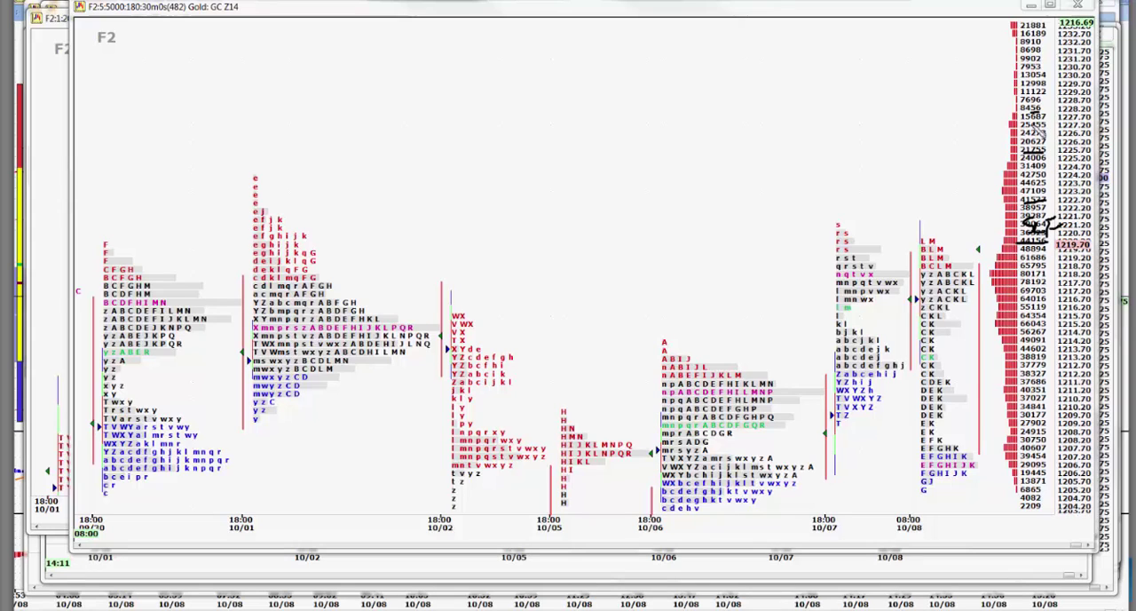
drag(1034, 132, 1056, 147)
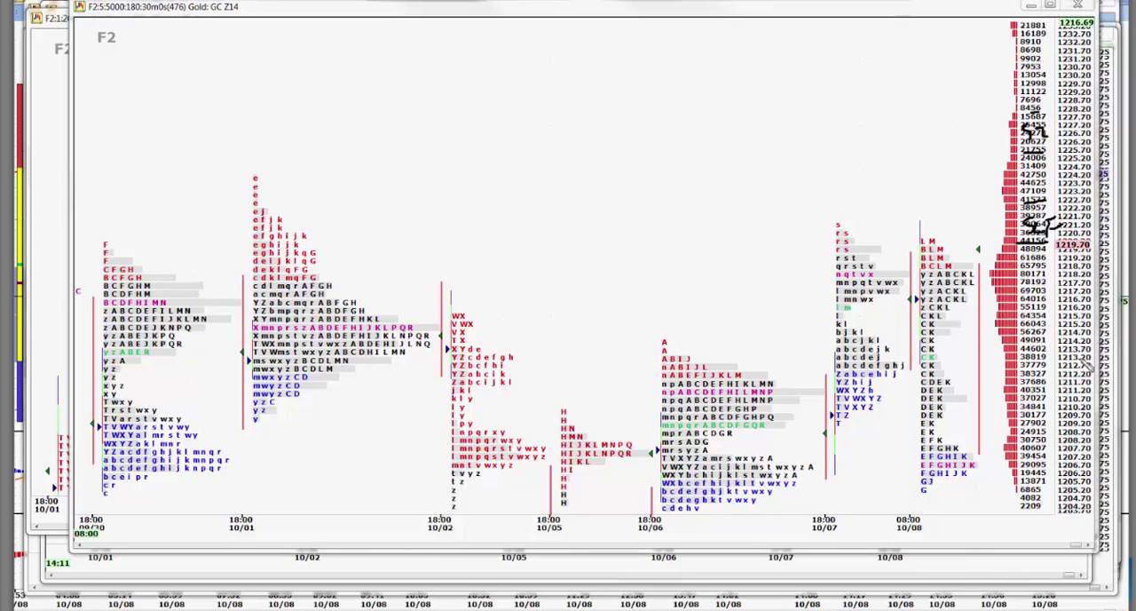
mouse_move(1074, 368)
mouse_down()
mouse_move(1047, 319)
mouse_move(1064, 346)
mouse_move(1087, 348)
mouse_move(1069, 357)
mouse_up()
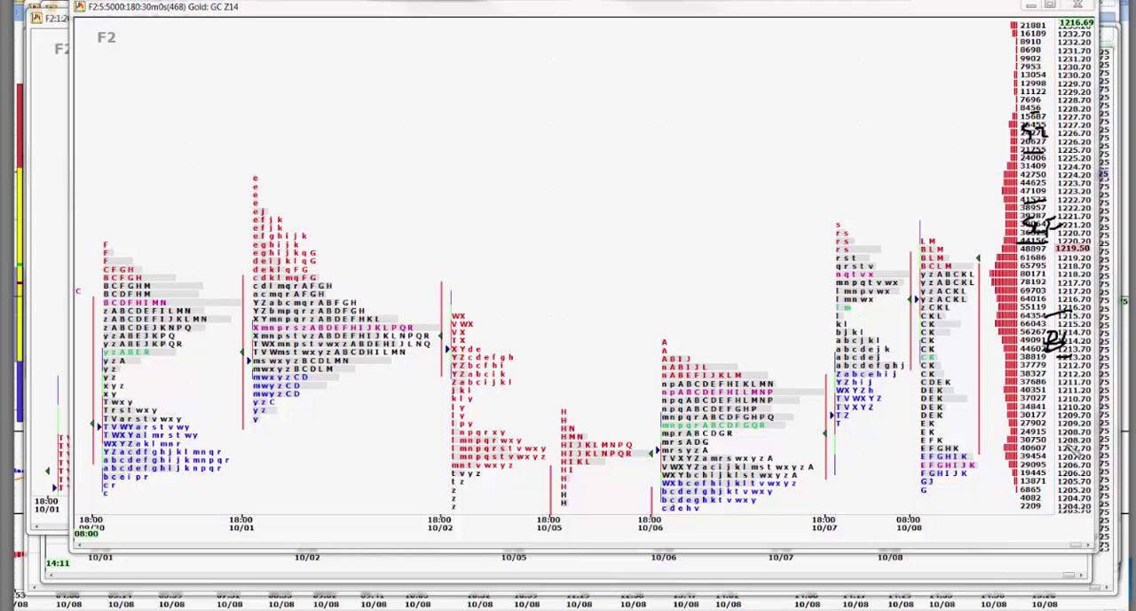
drag(1056, 457, 1091, 448)
mouse_move(1050, 410)
mouse_down()
mouse_move(1084, 408)
mouse_move(1087, 433)
mouse_up()
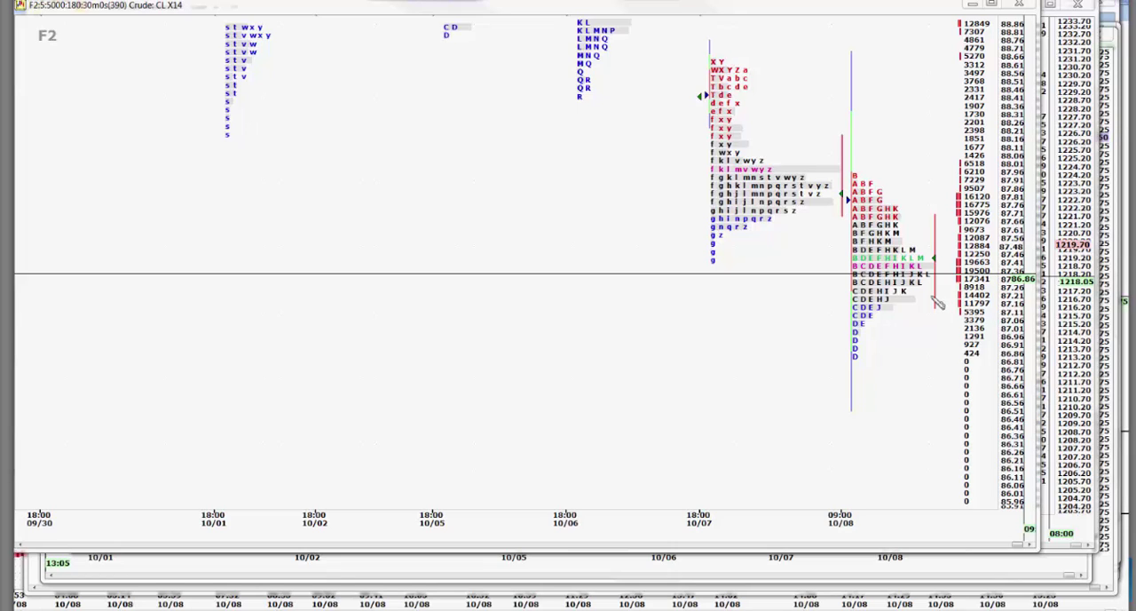
scroll(941, 304, down, 1)
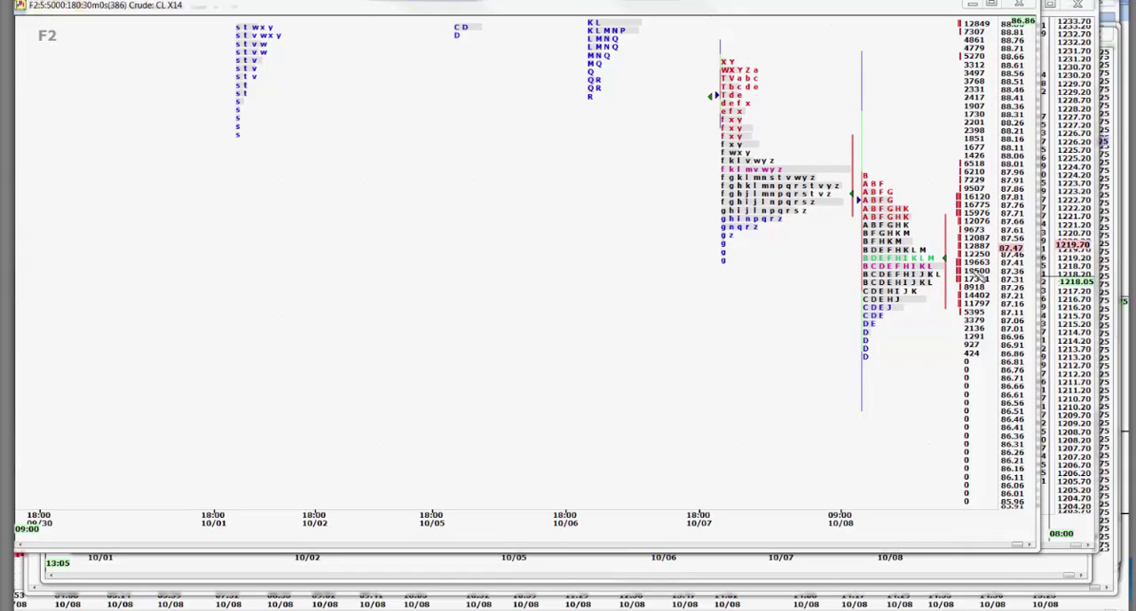
scroll(1039, 266, down, 1)
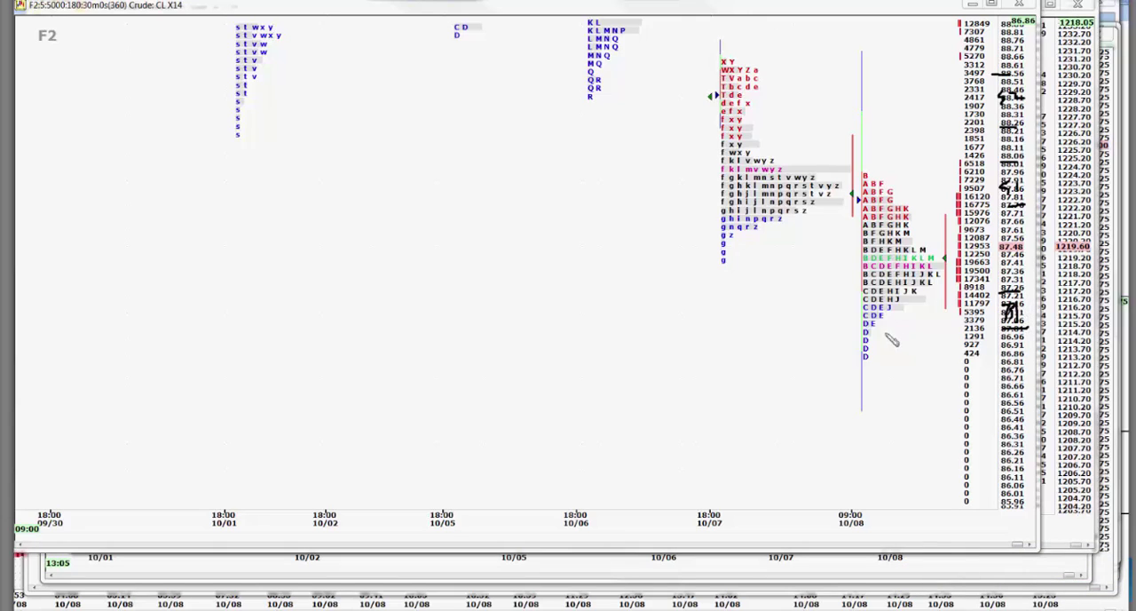
Underline today's Crude profile low and add a small hook mark below it
drag(875, 328, 907, 321)
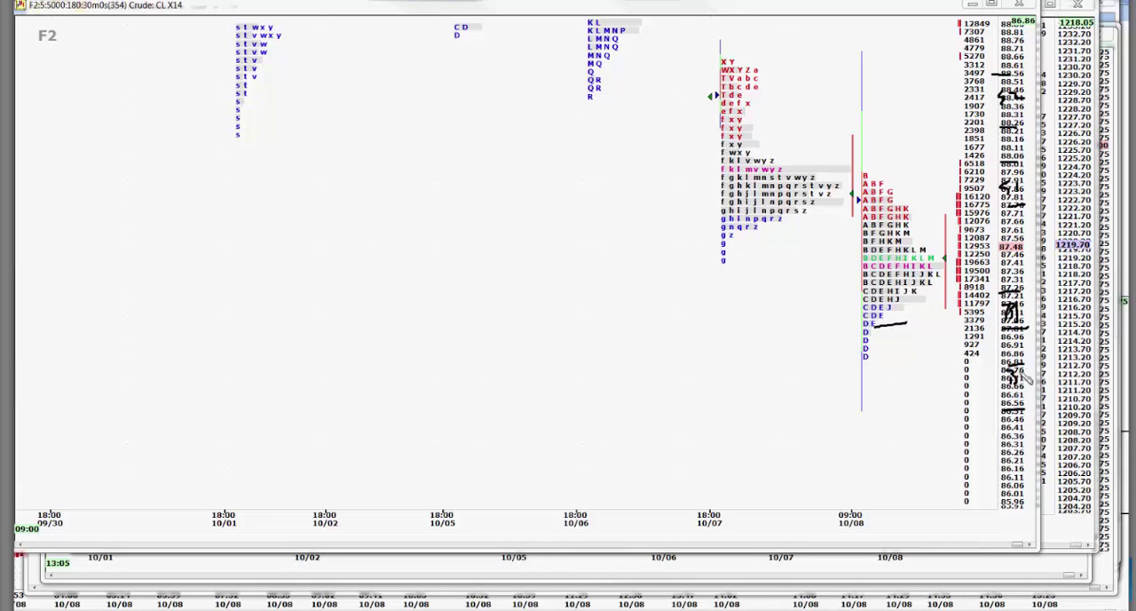
click(898, 370)
drag(898, 367, 903, 372)
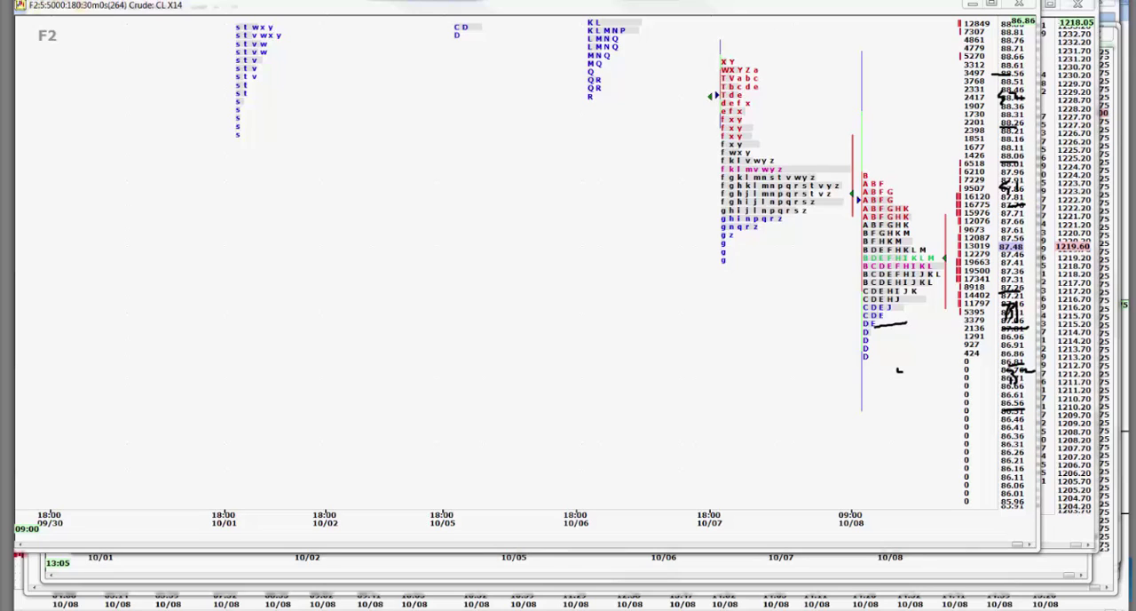
Erase all hand-drawn Crude chart annotations with Escape
key(Escape)
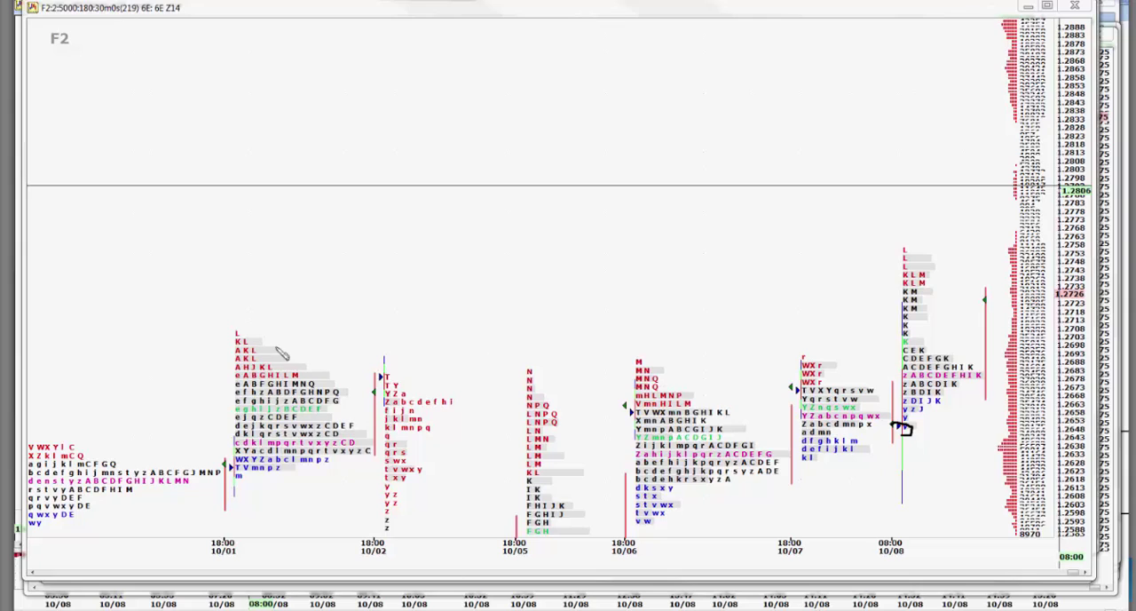
Draw a line off the 10/01 high; mark sells near 1.2748/1.2778, buys near 1.2700/1.2665
drag(275, 346, 898, 346)
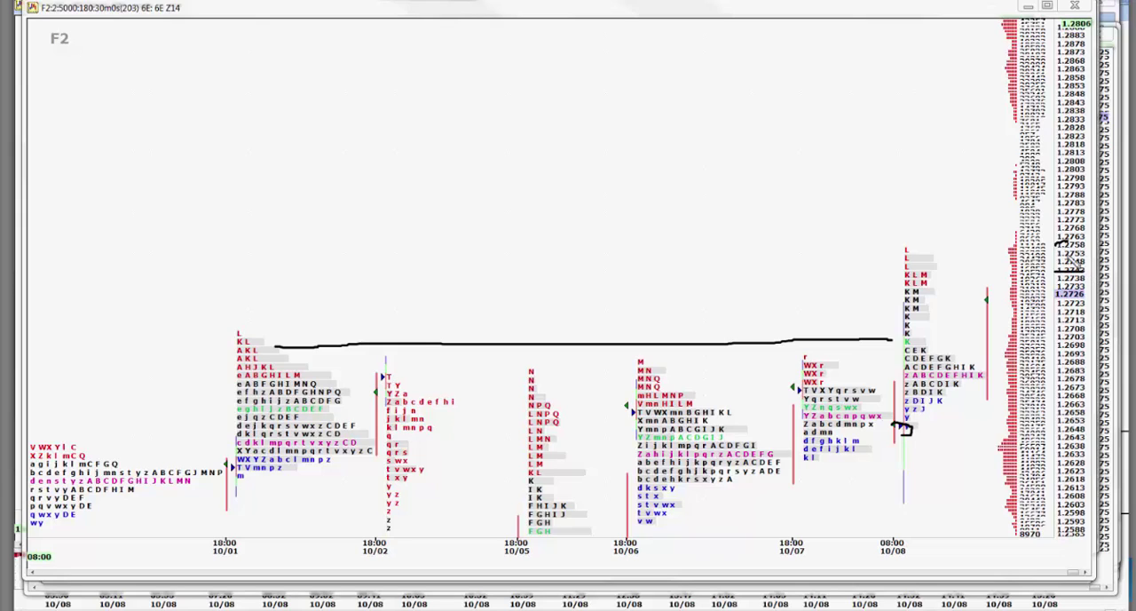
drag(1065, 256, 1075, 282)
mouse_move(1081, 232)
mouse_down()
mouse_move(1065, 188)
mouse_move(1074, 213)
mouse_move(1096, 216)
mouse_up()
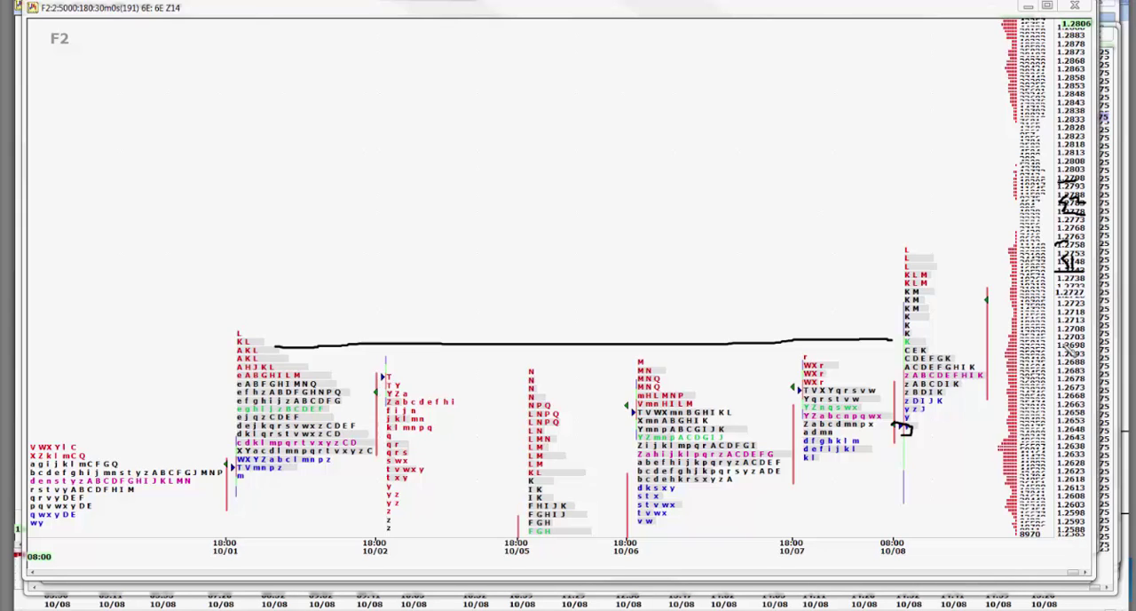
mouse_move(1069, 354)
mouse_down()
mouse_move(1104, 337)
mouse_move(1038, 355)
mouse_move(1065, 365)
mouse_up()
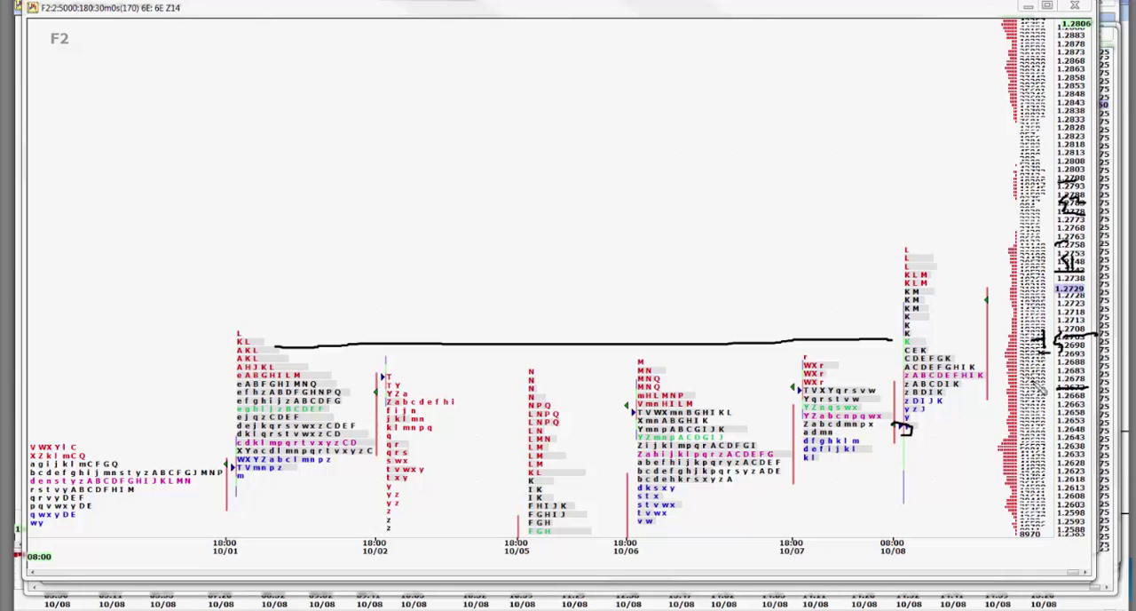
mouse_move(1034, 380)
mouse_down()
mouse_move(1045, 407)
mouse_move(1067, 404)
mouse_up()
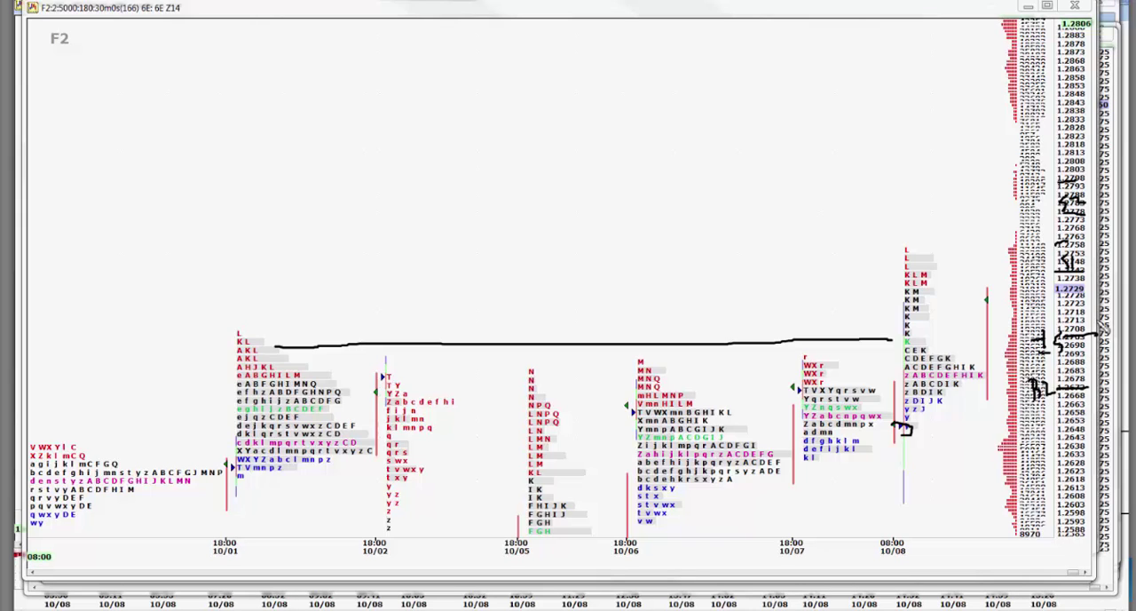